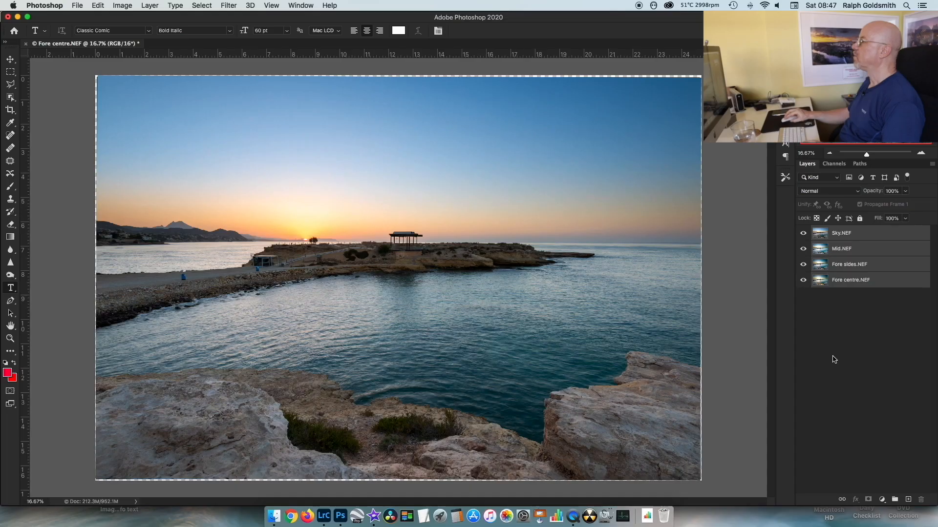
# - Reorder the four exposure layers and return them to Sky, Mid, Fore sides and Fore centre from top to bottom
pyautogui.click(825, 295)
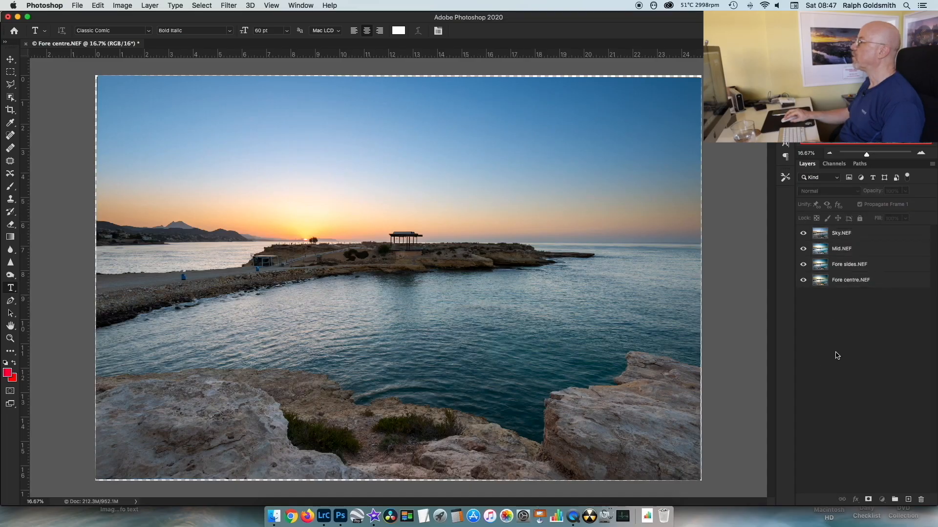
pyautogui.moveTo(841, 233); pyautogui.dragTo(834, 279)
pyautogui.moveTo(841, 233); pyautogui.dragTo(835, 257)
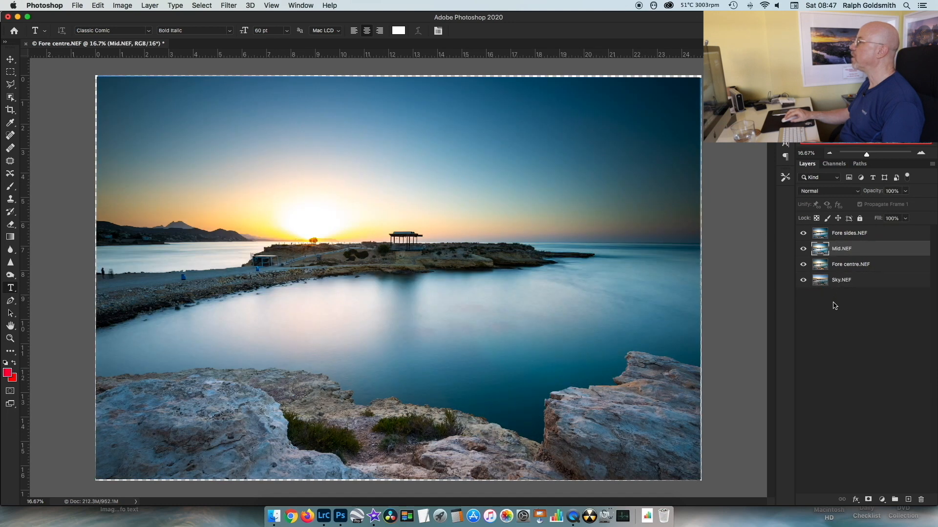
pyautogui.click(821, 235)
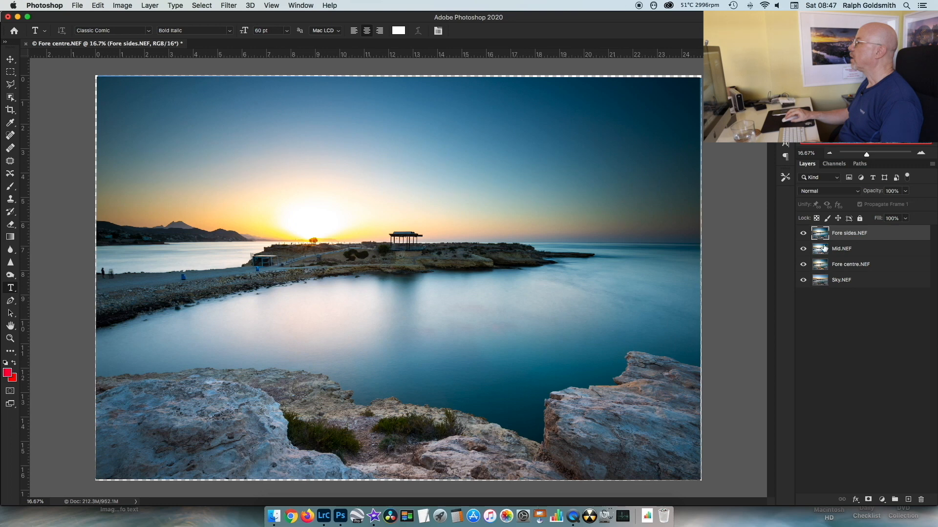
pyautogui.moveTo(822, 235)
pyautogui.mouseDown()
pyautogui.moveTo(827, 257)
pyautogui.moveTo(830, 230)
pyautogui.mouseUp()
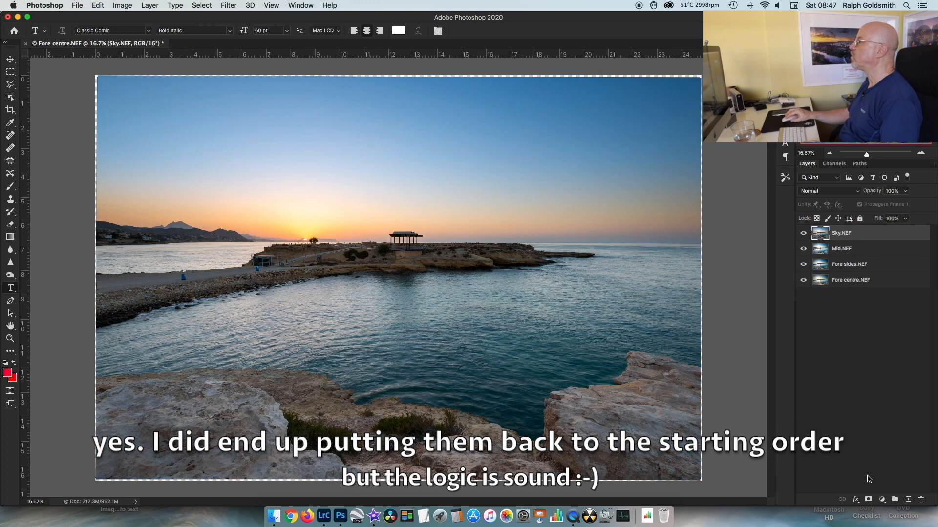
# - Add a layer mask to Sky.NEF and invert it to black
pyautogui.click(867, 500)
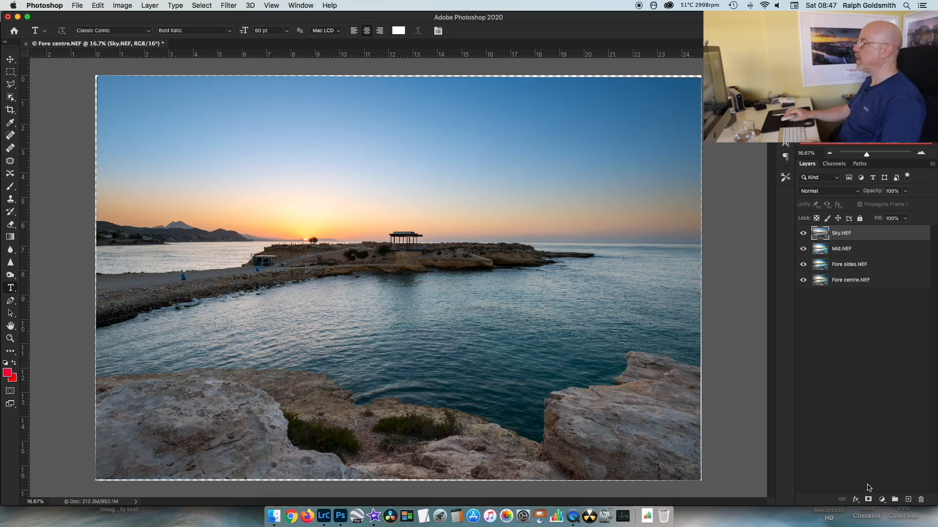
pyautogui.click(867, 500)
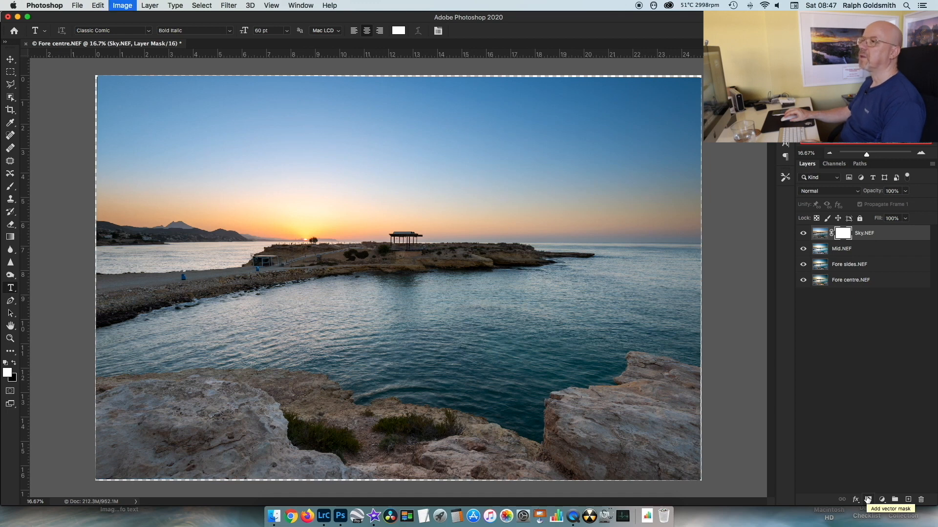
pyautogui.press('super+i')
# - Enlarge the brush to 1300 px and try a hard-edged white stroke across the upper sky on the Sky.NEF mask
pyautogui.press('b')
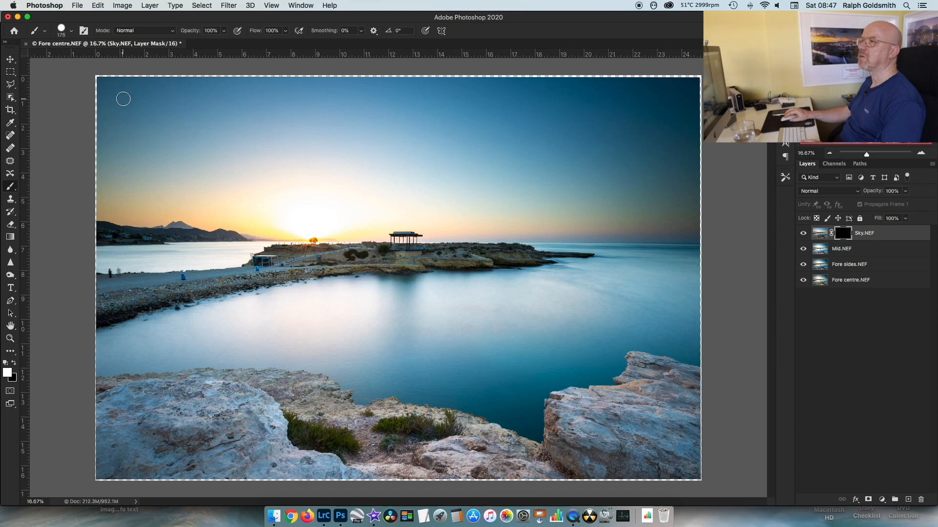
pyautogui.press(']')
pyautogui.press(']')
pyautogui.press(']')
pyautogui.press(']')
pyautogui.press(']')
pyautogui.press(']')
pyautogui.press(']')
pyautogui.moveTo(96, 91)
pyautogui.mouseDown()
pyautogui.moveTo(679, 95)
pyautogui.moveTo(444, 72)
pyautogui.mouseUp()
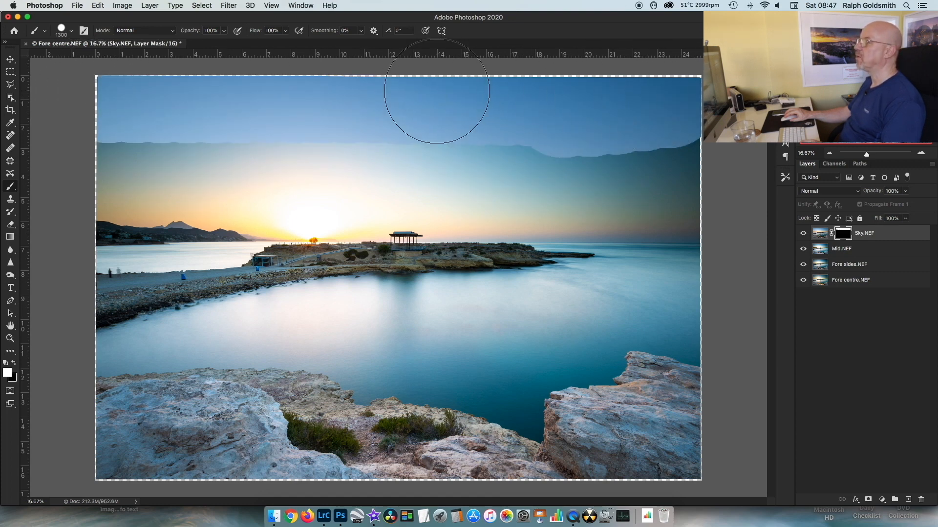
# - Switch to a soft-edged brush and paint the Sky.NEF mask white across the sky, down to just above the horizon
pyautogui.click(73, 32)
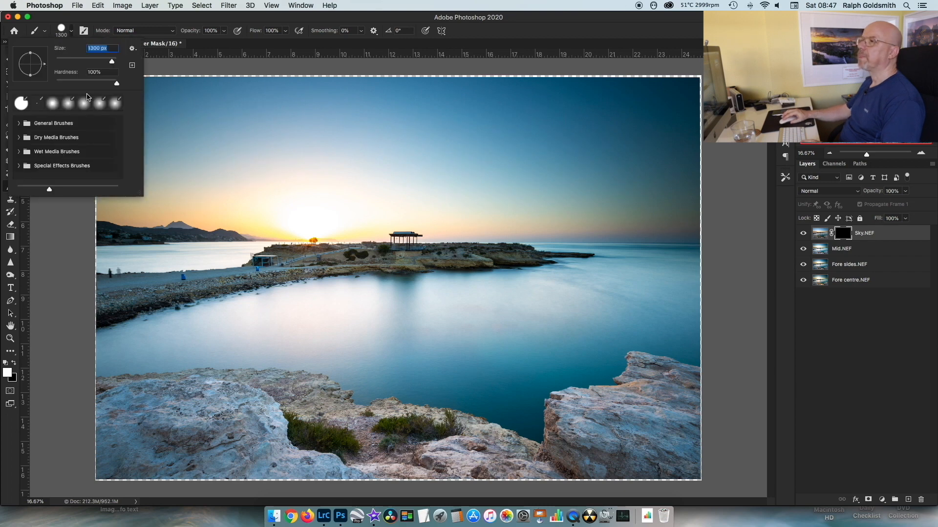
pyautogui.click(74, 34)
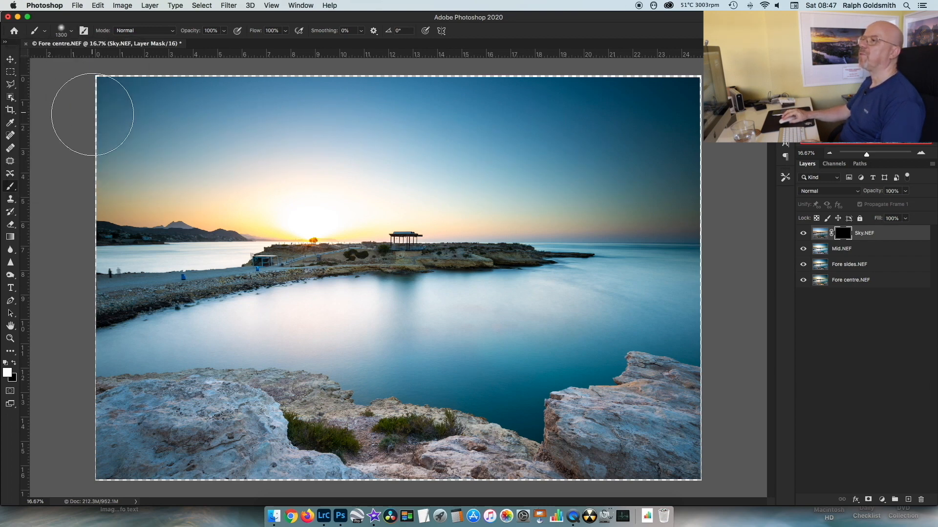
pyautogui.moveTo(88, 103)
pyautogui.mouseDown()
pyautogui.moveTo(669, 117)
pyautogui.moveTo(126, 131)
pyautogui.moveTo(286, 136)
pyautogui.moveTo(651, 127)
pyautogui.moveTo(726, 105)
pyautogui.mouseUp()
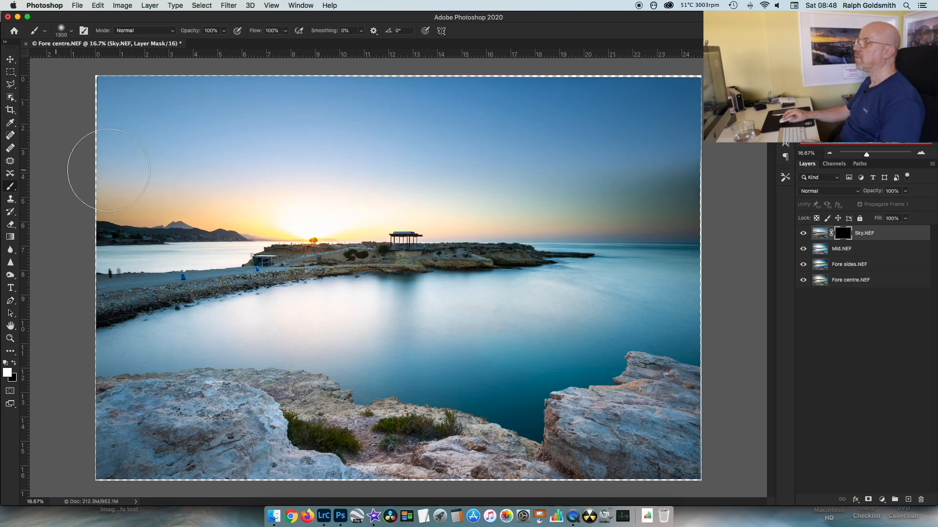
pyautogui.moveTo(190, 185)
pyautogui.mouseDown()
pyautogui.moveTo(586, 178)
pyautogui.moveTo(743, 189)
pyautogui.moveTo(520, 187)
pyautogui.mouseUp()
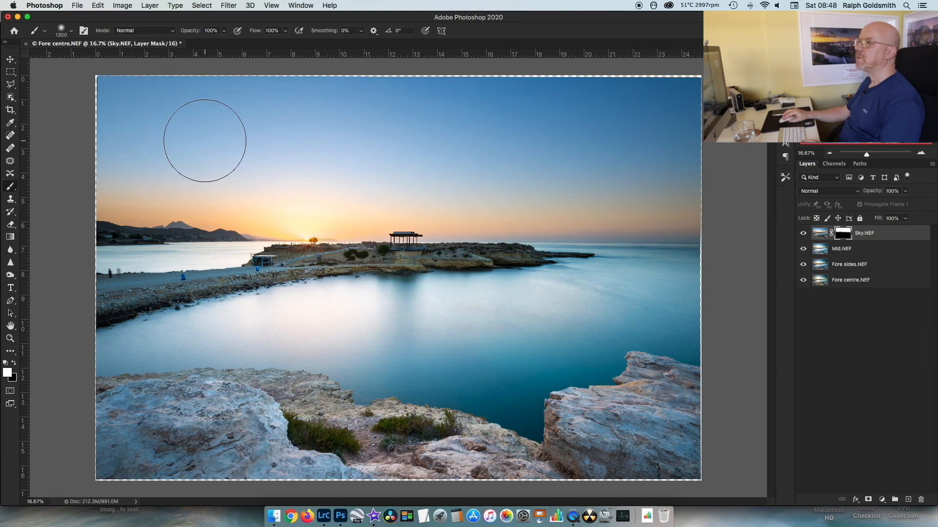
# - Reduce the brush to 500 px and paint the Sky.NEF mask white just above the horizon around the setting sun
pyautogui.press('super+equal')
pyautogui.press('super+equal')
pyautogui.press('super+equal')
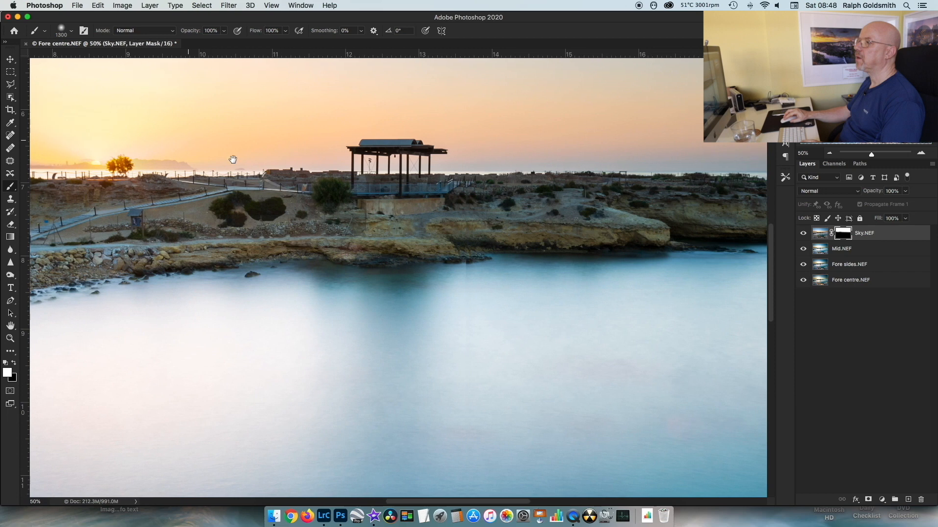
pyautogui.moveTo(233, 159)
pyautogui.mouseDown()
pyautogui.moveTo(458, 266)
pyautogui.moveTo(494, 265)
pyautogui.mouseUp()
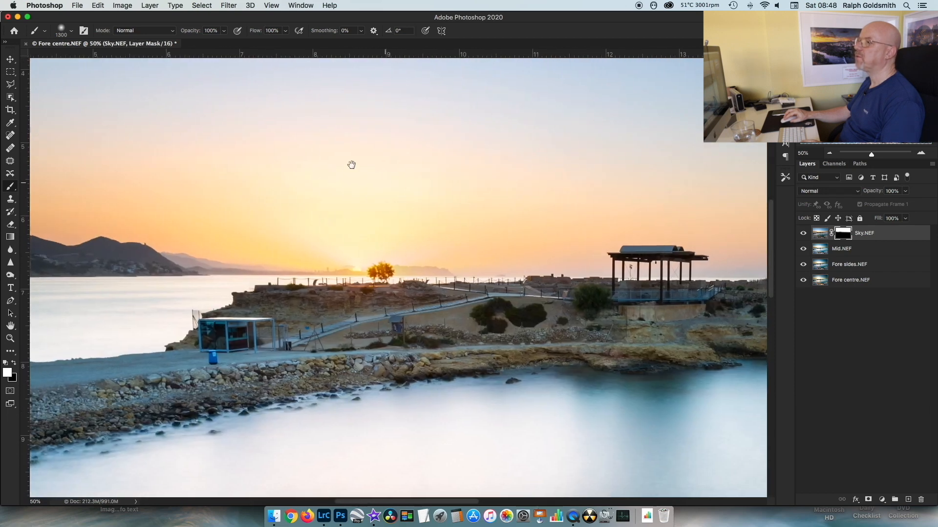
pyautogui.press('[')
pyautogui.press('[')
pyautogui.press('[')
pyautogui.press('[')
pyautogui.press('[')
pyautogui.press('[')
pyautogui.press('[')
pyautogui.press('[')
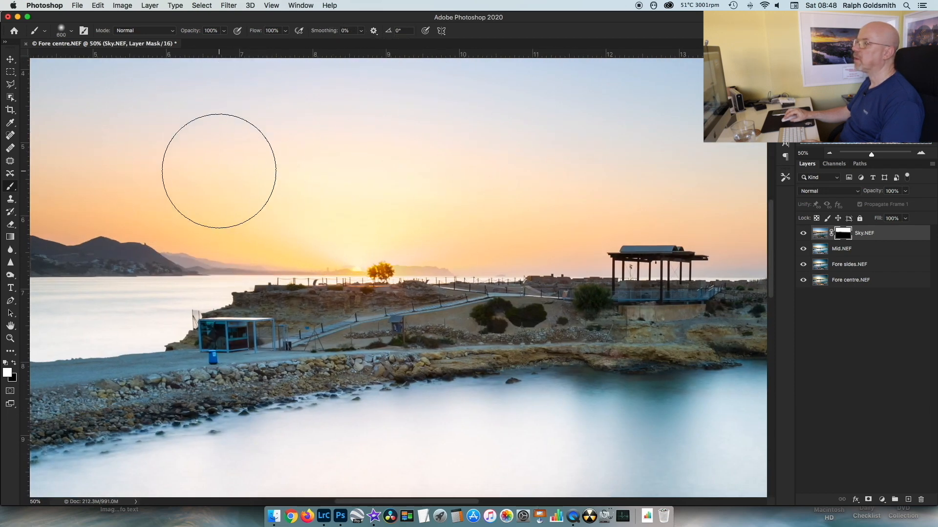
pyautogui.moveTo(176, 218); pyautogui.dragTo(585, 225)
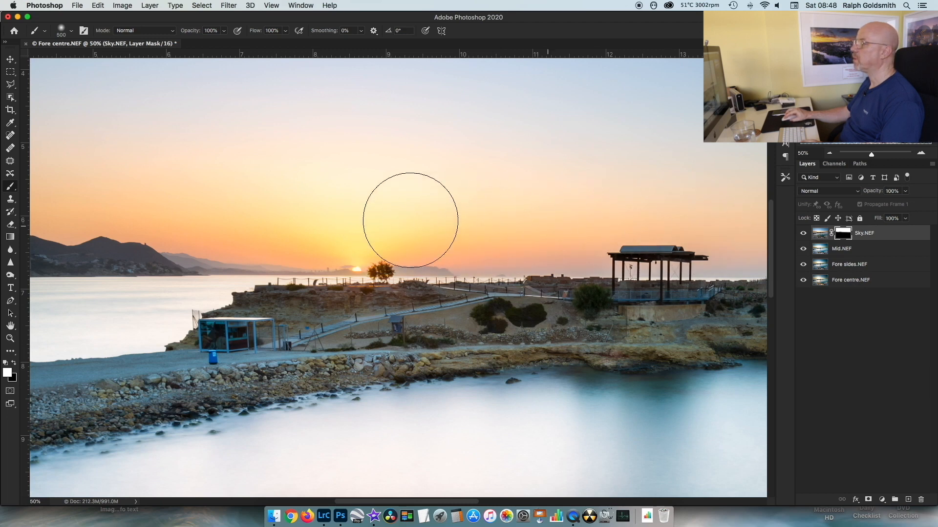
# - Continue painting the Sky.NEF mask white along the horizon, from the distant mountains to the open sea beyond the headland
pyautogui.hscroll(-10, 415, 199)
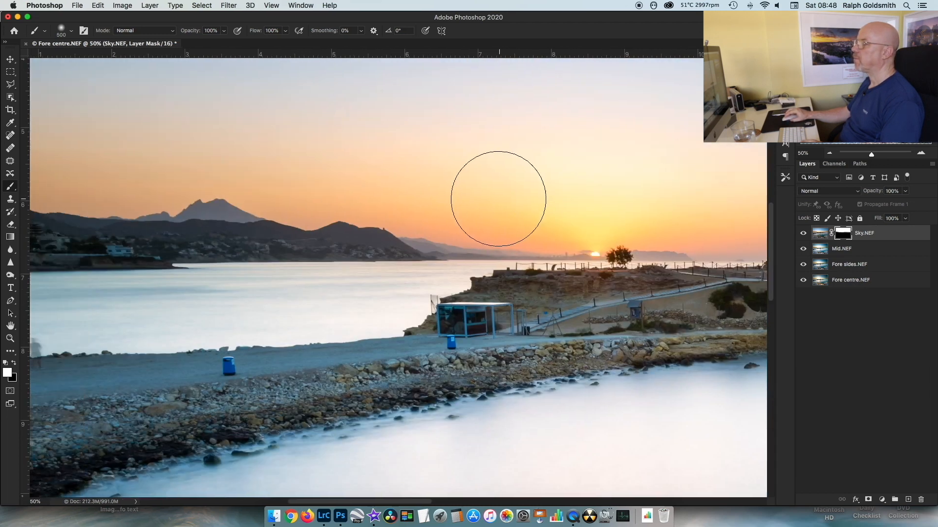
pyautogui.hscroll(-6, 465, 193)
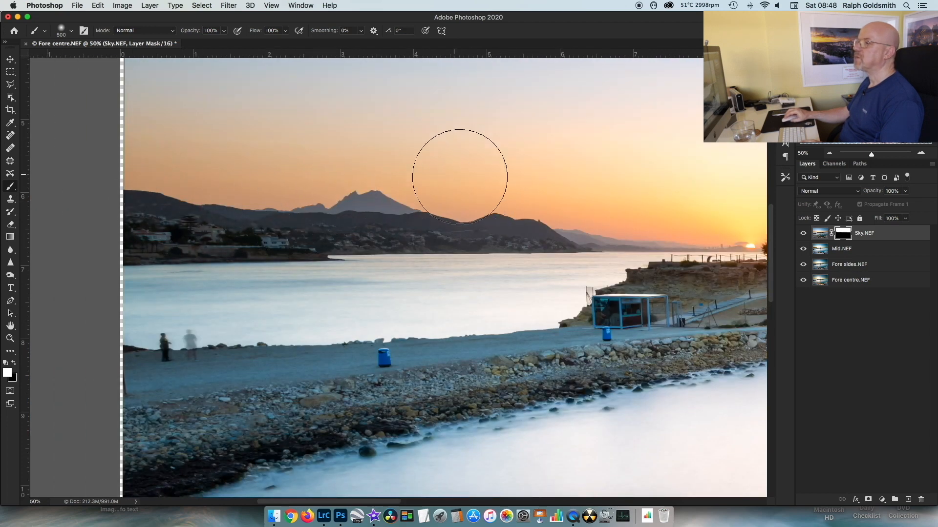
pyautogui.hscroll(18, 247, 167)
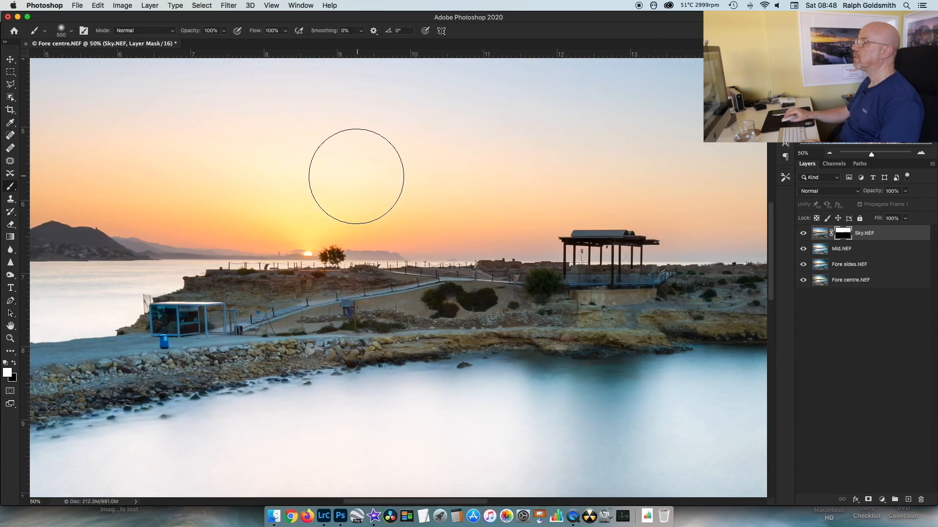
pyautogui.hscroll(11, 603, 196)
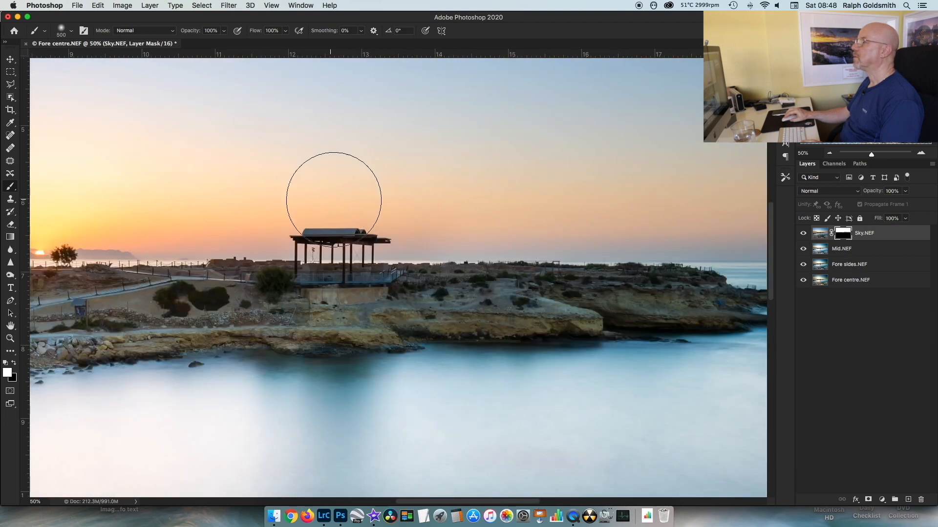
pyautogui.hscroll(11, 317, 205)
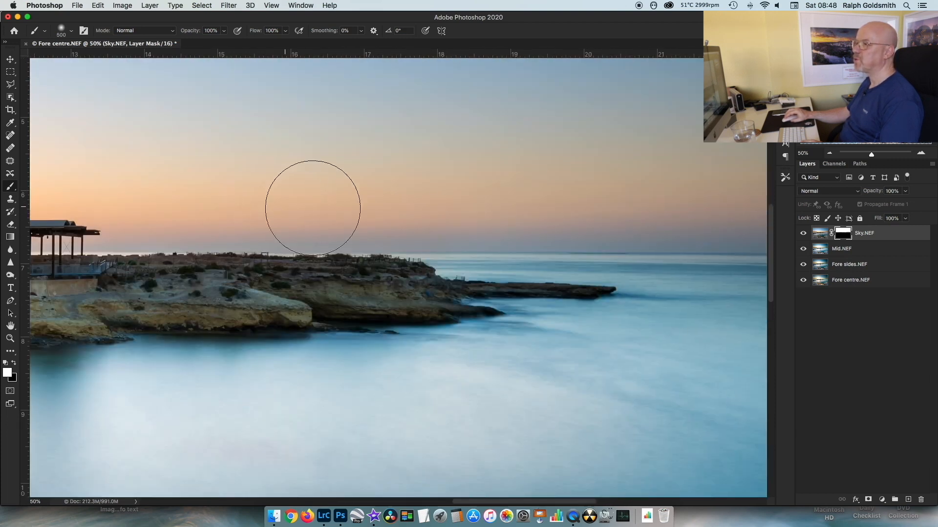
pyautogui.moveTo(649, 196); pyautogui.dragTo(403, 198)
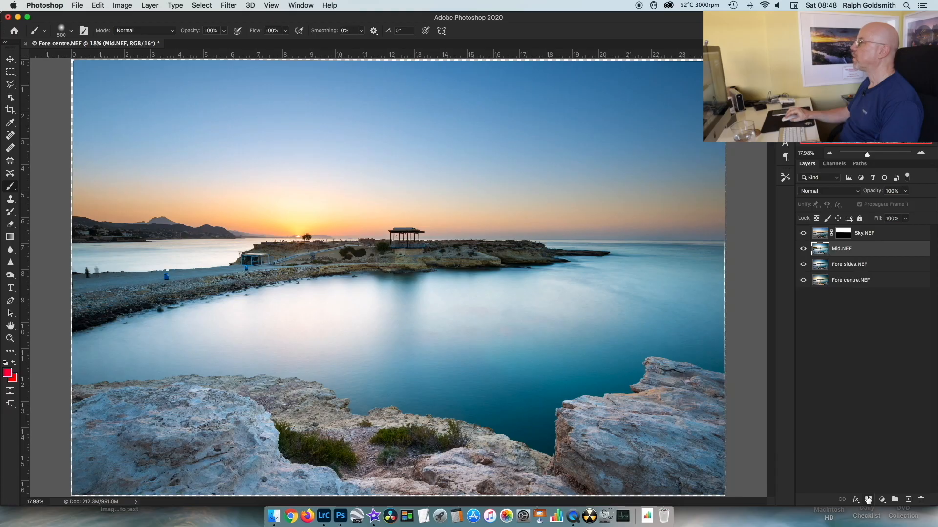
# - Add a black mask to Mid.NEF and paint it white over the headland, shoreline and sea down to the foreground rocks
pyautogui.keyDown('alt'); pyautogui.click(869, 499); pyautogui.keyUp('alt')
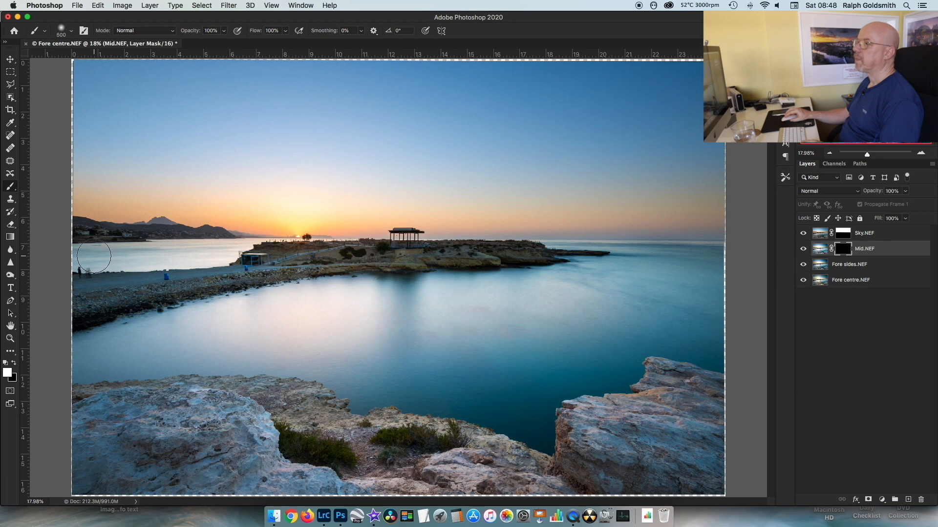
pyautogui.moveTo(71, 256)
pyautogui.mouseDown()
pyautogui.moveTo(744, 260)
pyautogui.moveTo(363, 277)
pyautogui.moveTo(83, 276)
pyautogui.moveTo(536, 282)
pyautogui.moveTo(50, 295)
pyautogui.moveTo(404, 285)
pyautogui.moveTo(363, 304)
pyautogui.moveTo(133, 318)
pyautogui.moveTo(268, 320)
pyautogui.moveTo(104, 354)
pyautogui.mouseUp()
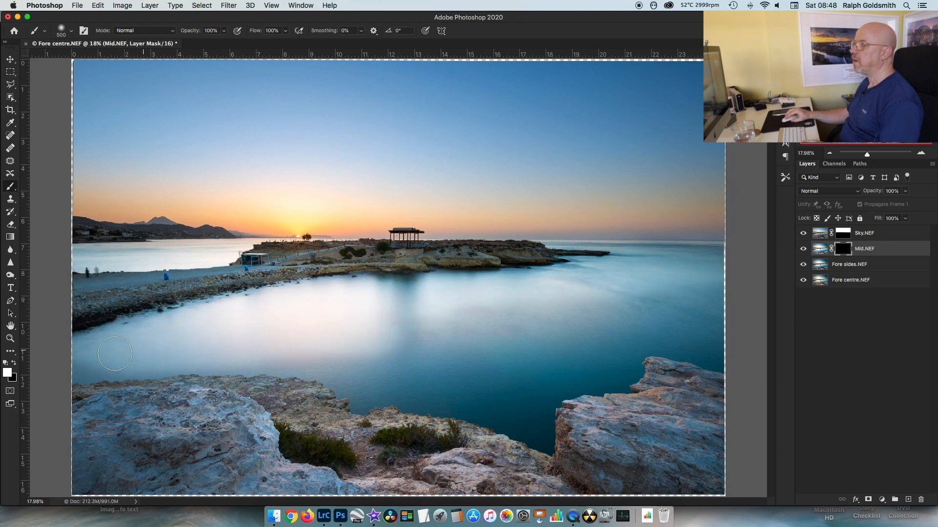
pyautogui.moveTo(172, 359)
pyautogui.mouseDown()
pyautogui.moveTo(446, 399)
pyautogui.moveTo(545, 438)
pyautogui.moveTo(422, 401)
pyautogui.moveTo(430, 376)
pyautogui.moveTo(542, 380)
pyautogui.moveTo(478, 389)
pyautogui.moveTo(484, 397)
pyautogui.moveTo(448, 354)
pyautogui.moveTo(543, 334)
pyautogui.moveTo(351, 331)
pyautogui.moveTo(525, 321)
pyautogui.moveTo(558, 293)
pyautogui.moveTo(564, 273)
pyautogui.mouseUp()
pyautogui.moveTo(720, 293)
pyautogui.mouseDown()
pyautogui.moveTo(724, 326)
pyautogui.moveTo(656, 330)
pyautogui.mouseUp()
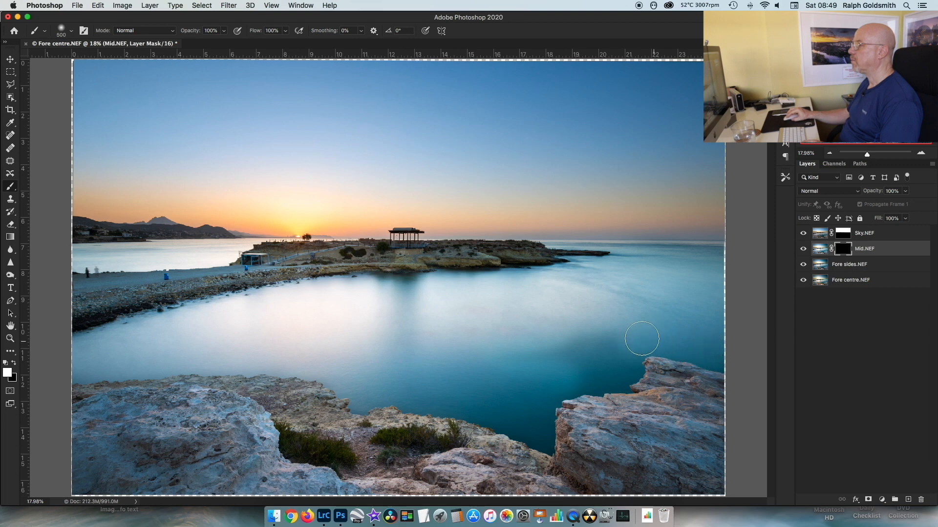
pyautogui.moveTo(622, 380)
pyautogui.mouseDown()
pyautogui.moveTo(581, 381)
pyautogui.moveTo(554, 356)
pyautogui.mouseUp()
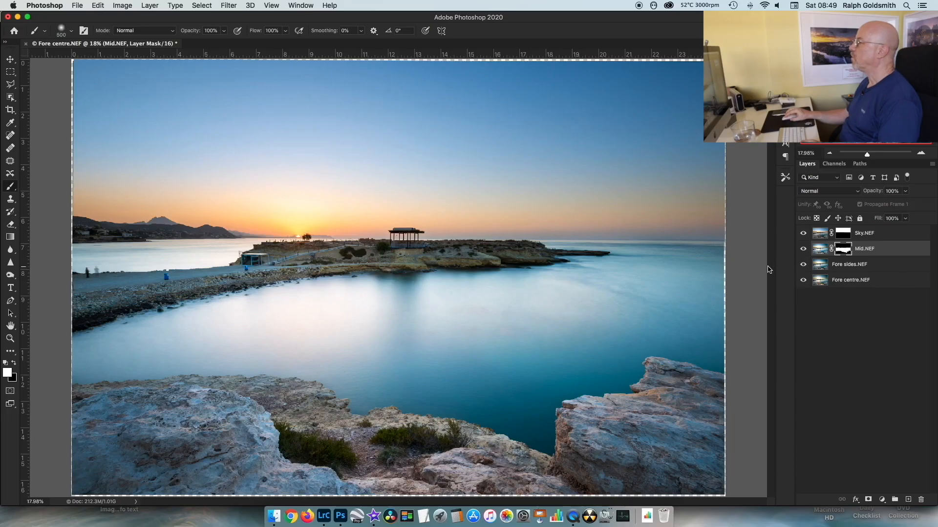
# - Add a black mask to Fore sides.NEF and paint it white over the foreground rocks on both sides of the image
pyautogui.click(821, 265)
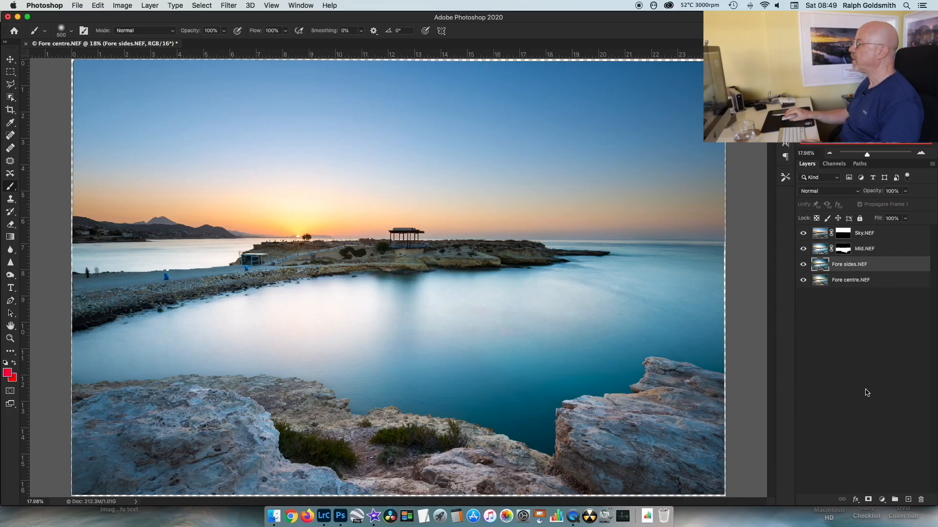
pyautogui.keyDown('alt'); pyautogui.click(868, 500); pyautogui.keyUp('alt')
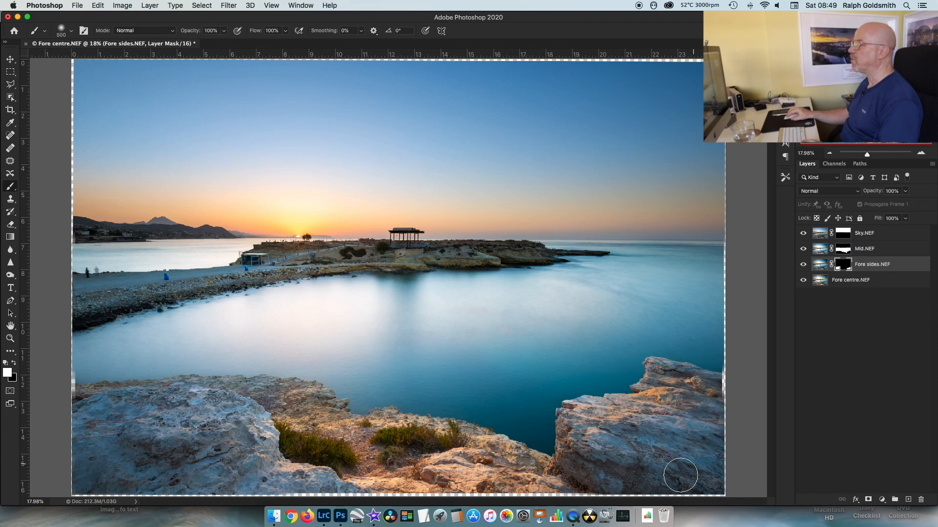
# - Examine the foreground rocks and the blend between the centre and side exposures at 100% zoom
pyautogui.press('super+1')
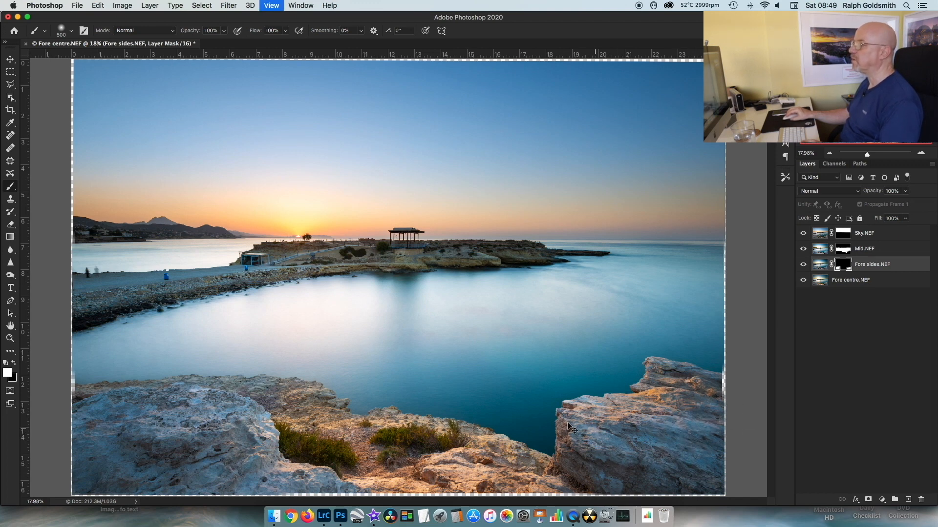
pyautogui.moveTo(492, 404); pyautogui.dragTo(429, 269)
pyautogui.scroll(-20, 428, 268)
pyautogui.hscroll(10, 429, 268)
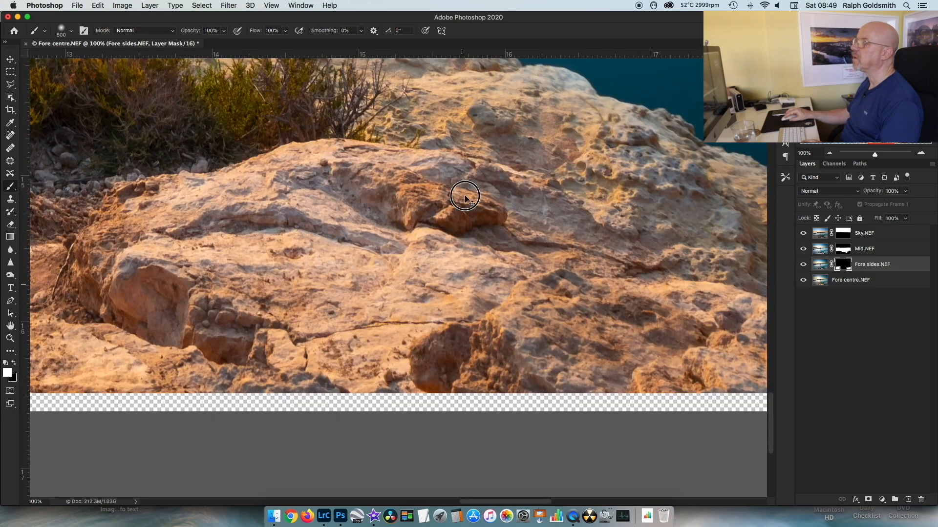
pyautogui.scroll(-4, 464, 195)
pyautogui.scroll(2, 536, 209)
pyautogui.hscroll(15, 523, 236)
pyautogui.moveTo(475, 241); pyautogui.dragTo(397, 253)
pyautogui.moveTo(506, 243); pyautogui.dragTo(631, 348)
pyautogui.press('super+0')
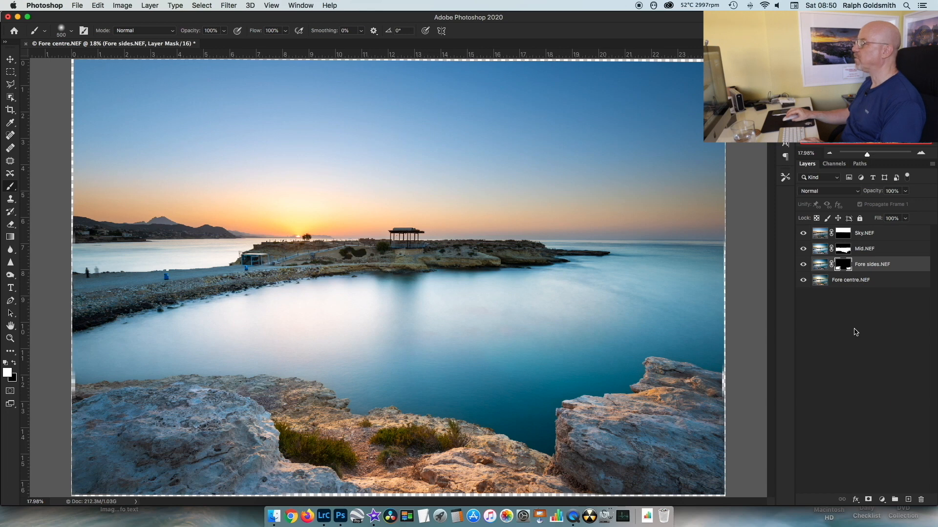
# - Select all four exposure layers and stamp them into a new merged layer above the stack
pyautogui.click(819, 285)
pyautogui.keyDown('shift'); pyautogui.click(823, 234); pyautogui.keyUp('shift')
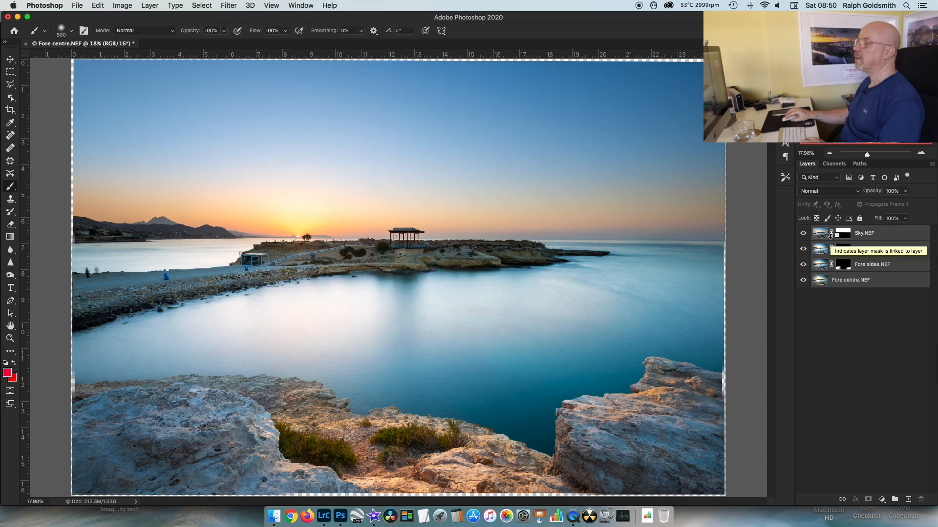
pyautogui.press('super+alt+e')
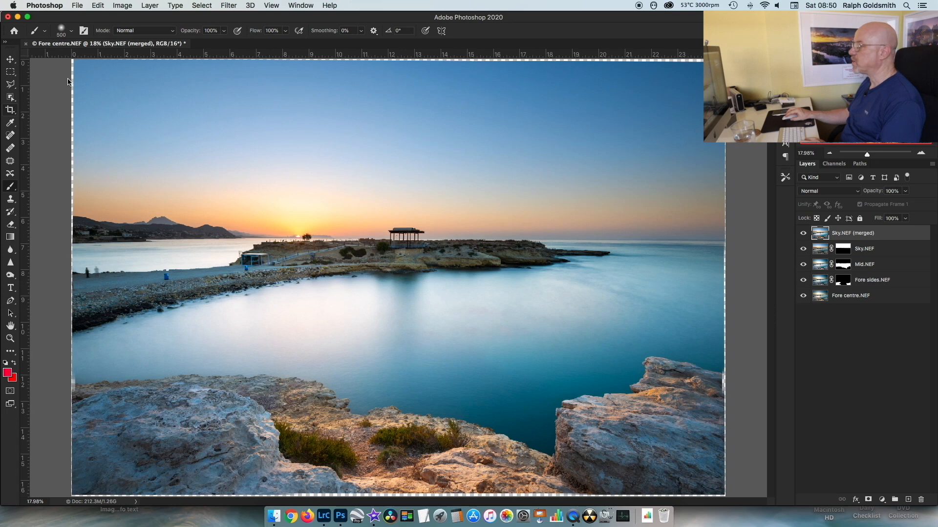
# - Crop the image to a landscape 3:2 frame slightly inside the uneven edges on all sides
pyautogui.click(8, 110)
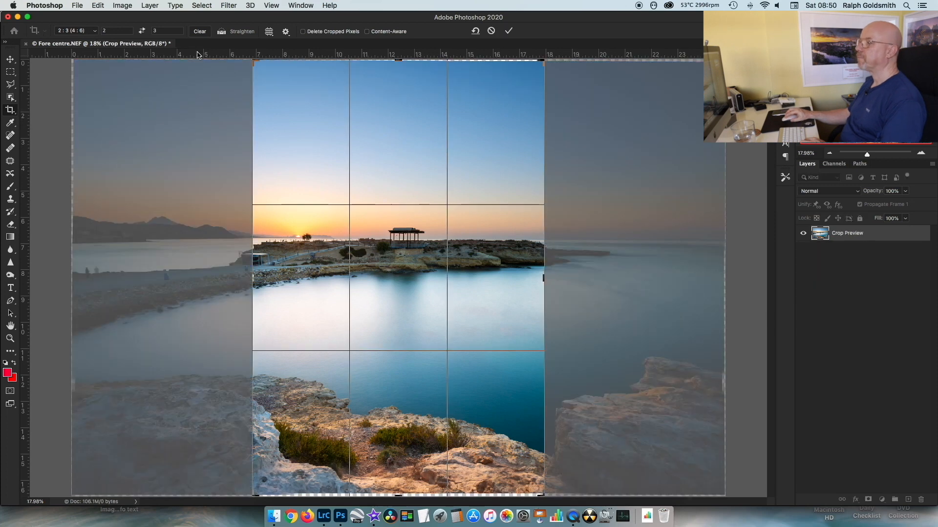
pyautogui.click(143, 32)
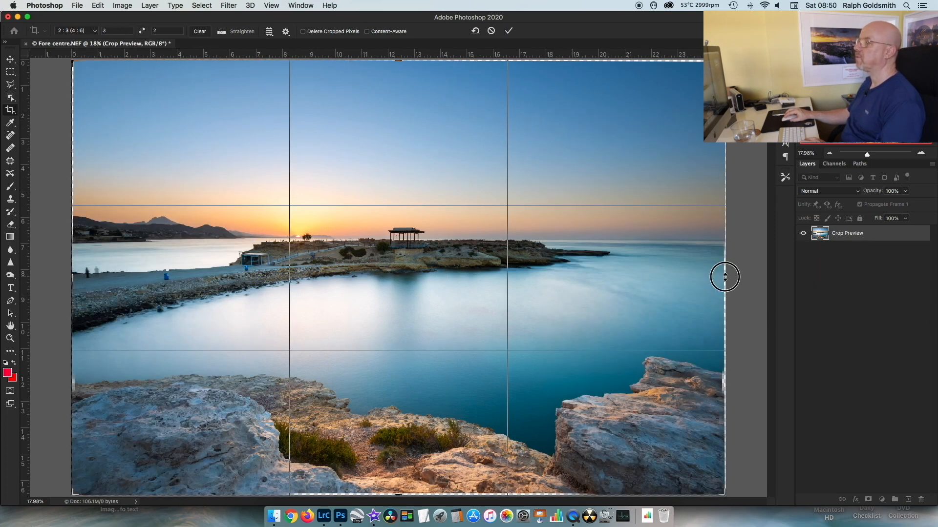
pyautogui.moveTo(720, 272); pyautogui.dragTo(719, 272)
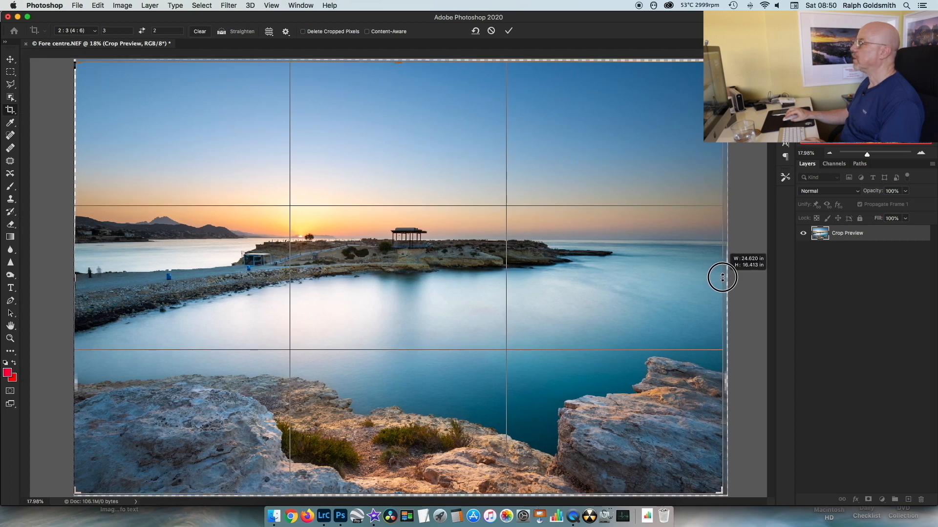
pyautogui.hotkey('ctrl', 'r')
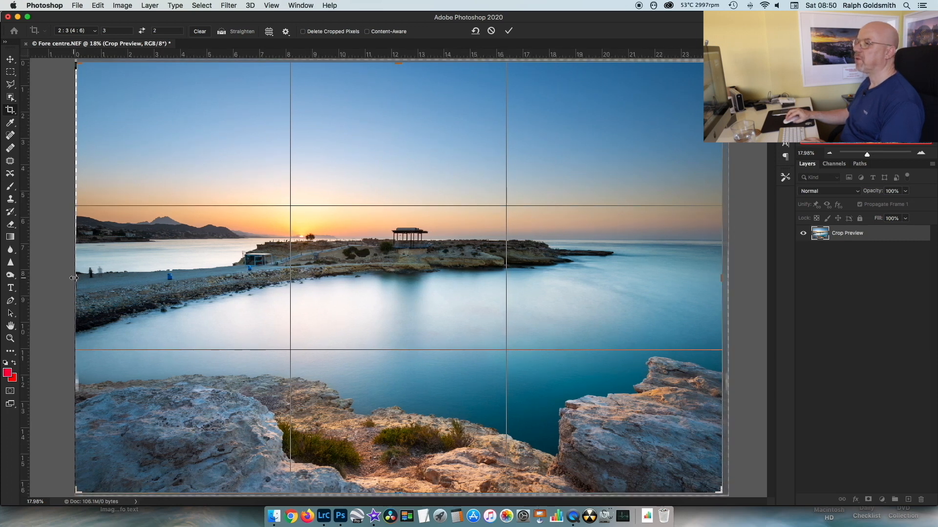
pyautogui.moveTo(74, 278); pyautogui.dragTo(78, 276)
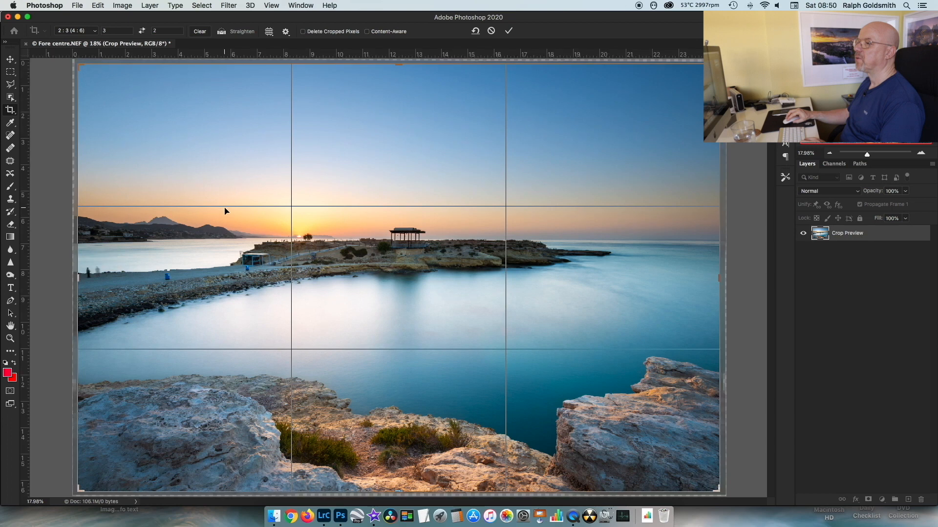
pyautogui.moveTo(397, 65); pyautogui.dragTo(396, 67)
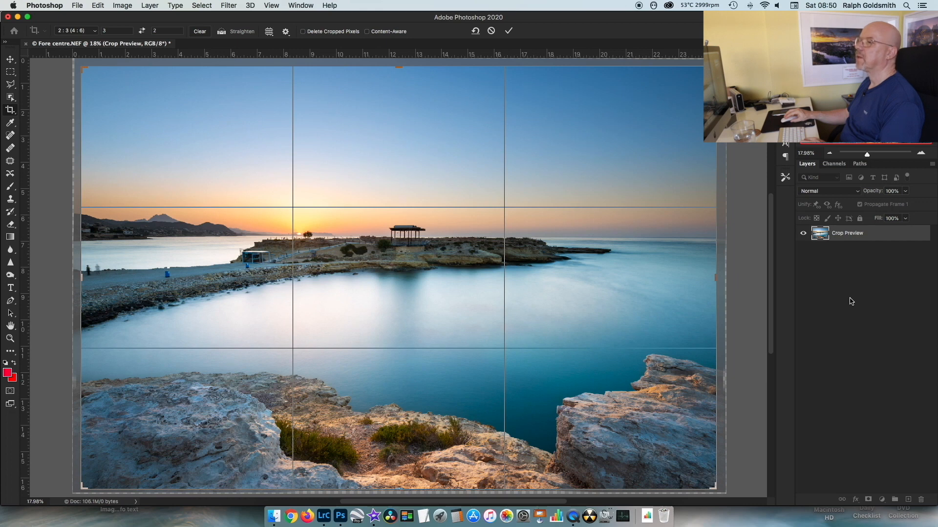
pyautogui.press('Return')
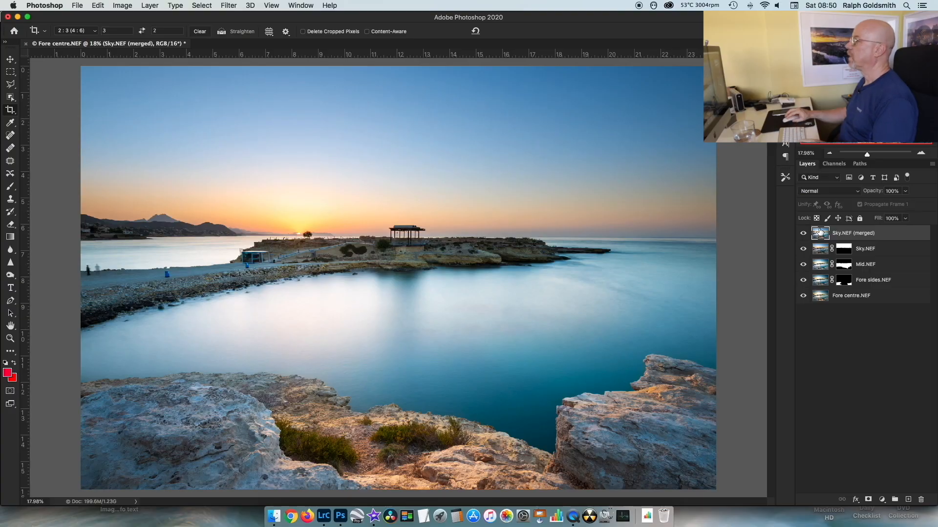
# - Duplicate the Sky.NEF (merged) layer and remove the two blue bins on the shoreline path with the content-aware Spot Healing Brush
pyautogui.click(820, 231)
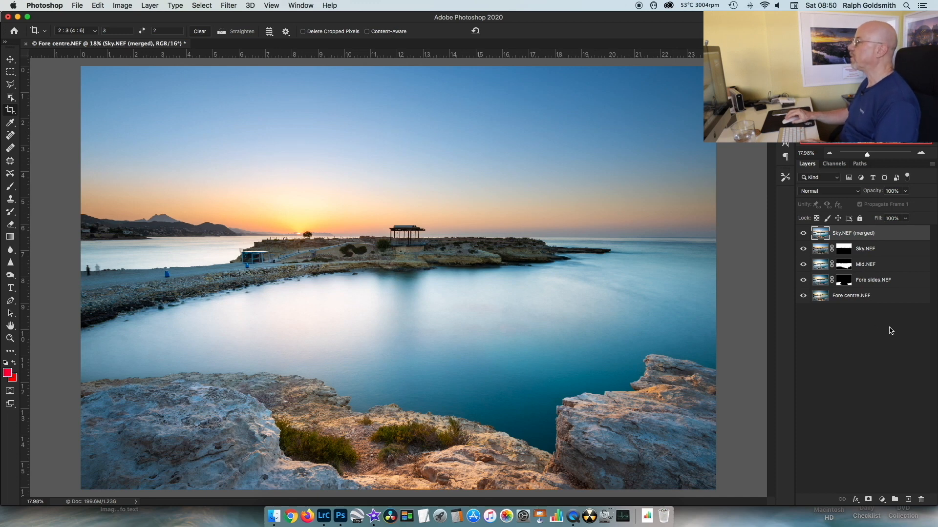
pyautogui.press('super+j')
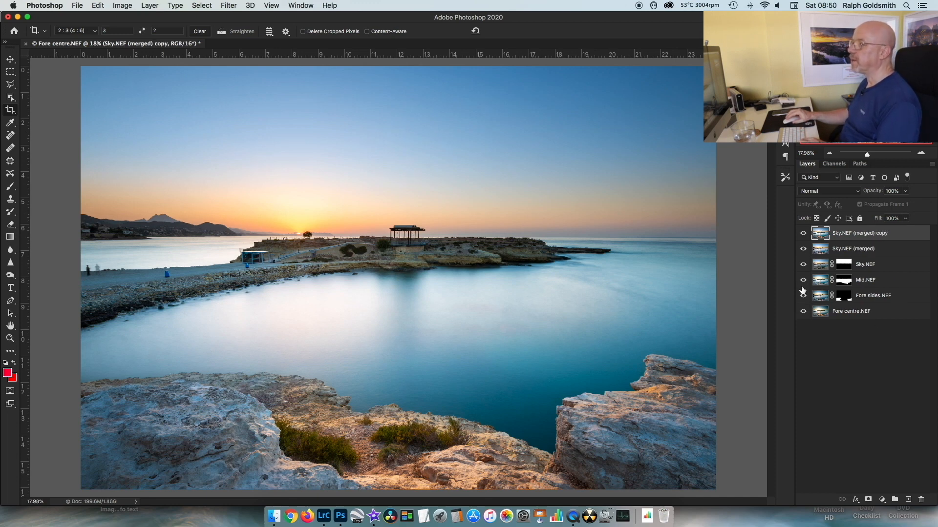
pyautogui.press('super+1')
pyautogui.moveTo(155, 306); pyautogui.dragTo(517, 362)
pyautogui.moveTo(310, 339); pyautogui.dragTo(512, 348)
pyautogui.moveTo(127, 302); pyautogui.dragTo(543, 262)
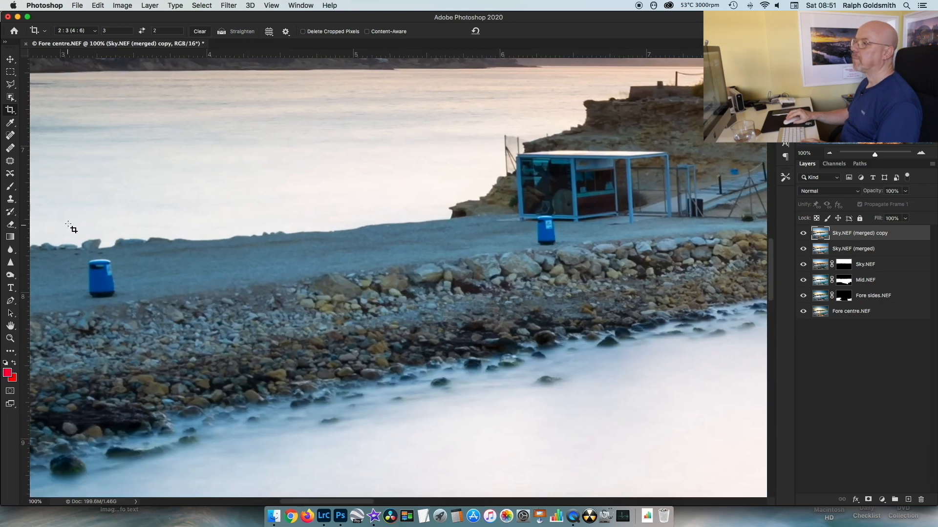
pyautogui.click(11, 137)
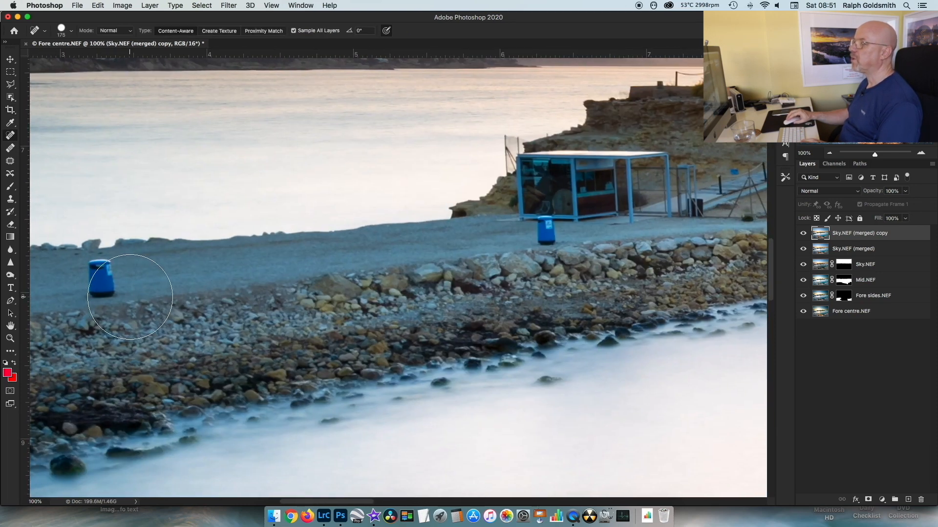
pyautogui.press('[')
pyautogui.press('[')
pyautogui.press('[')
pyautogui.press('[')
pyautogui.press('[')
pyautogui.press('[')
pyautogui.press('[')
pyautogui.press('[')
pyautogui.press('[')
pyautogui.press('[')
pyautogui.press('[')
pyautogui.moveTo(94, 267)
pyautogui.mouseDown()
pyautogui.moveTo(109, 270)
pyautogui.moveTo(96, 279)
pyautogui.moveTo(105, 286)
pyautogui.moveTo(93, 269)
pyautogui.mouseUp()
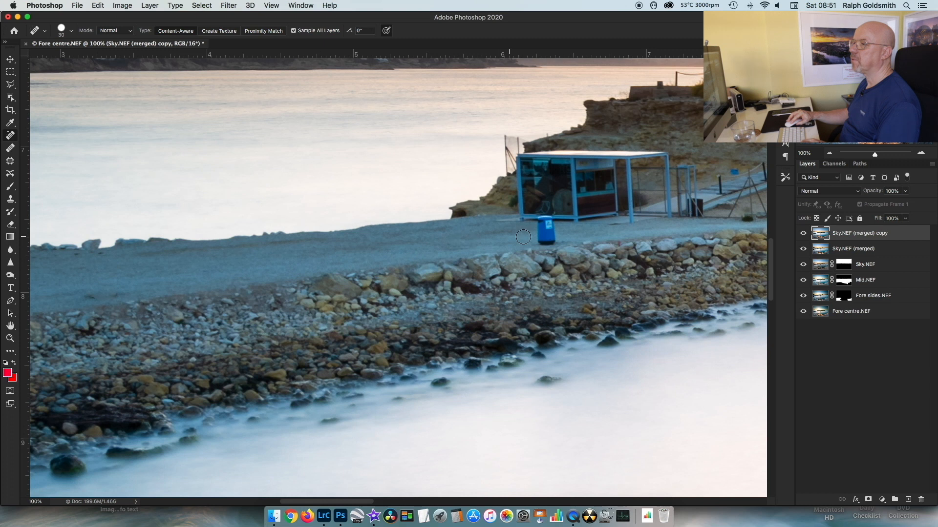
pyautogui.press('[')
pyautogui.moveTo(539, 236)
pyautogui.mouseDown()
pyautogui.moveTo(542, 244)
pyautogui.moveTo(556, 230)
pyautogui.moveTo(549, 214)
pyautogui.moveTo(537, 228)
pyautogui.moveTo(552, 239)
pyautogui.moveTo(543, 219)
pyautogui.moveTo(546, 232)
pyautogui.mouseUp()
# - Heal out the standing figure and the faint smudge beside it at the far end of the shoreline path
pyautogui.press('space')
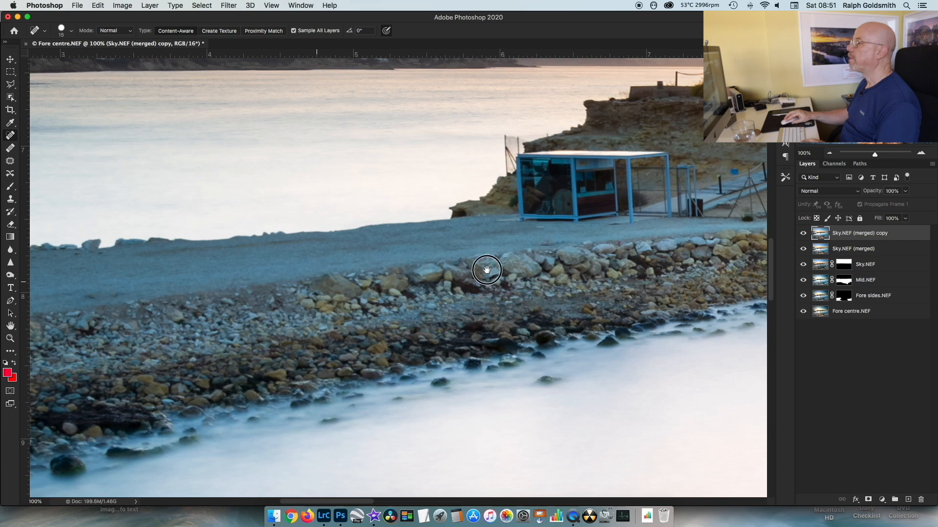
pyautogui.moveTo(385, 274); pyautogui.dragTo(708, 259)
pyautogui.moveTo(291, 293); pyautogui.dragTo(566, 298)
pyautogui.moveTo(326, 210)
pyautogui.mouseDown()
pyautogui.moveTo(335, 218)
pyautogui.moveTo(320, 224)
pyautogui.moveTo(329, 250)
pyautogui.moveTo(341, 245)
pyautogui.moveTo(338, 227)
pyautogui.moveTo(325, 228)
pyautogui.moveTo(337, 239)
pyautogui.moveTo(325, 269)
pyautogui.moveTo(332, 251)
pyautogui.moveTo(348, 270)
pyautogui.mouseUp()
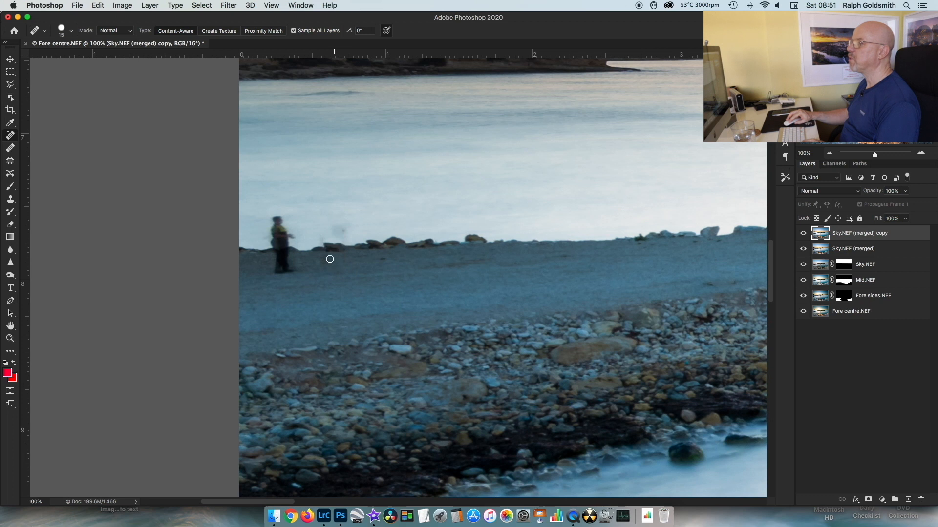
pyautogui.moveTo(335, 230); pyautogui.dragTo(326, 239)
pyautogui.moveTo(281, 221)
pyautogui.mouseDown()
pyautogui.moveTo(274, 215)
pyautogui.moveTo(293, 237)
pyautogui.moveTo(274, 239)
pyautogui.moveTo(282, 268)
pyautogui.moveTo(276, 214)
pyautogui.moveTo(284, 229)
pyautogui.moveTo(272, 243)
pyautogui.moveTo(268, 225)
pyautogui.mouseUp()
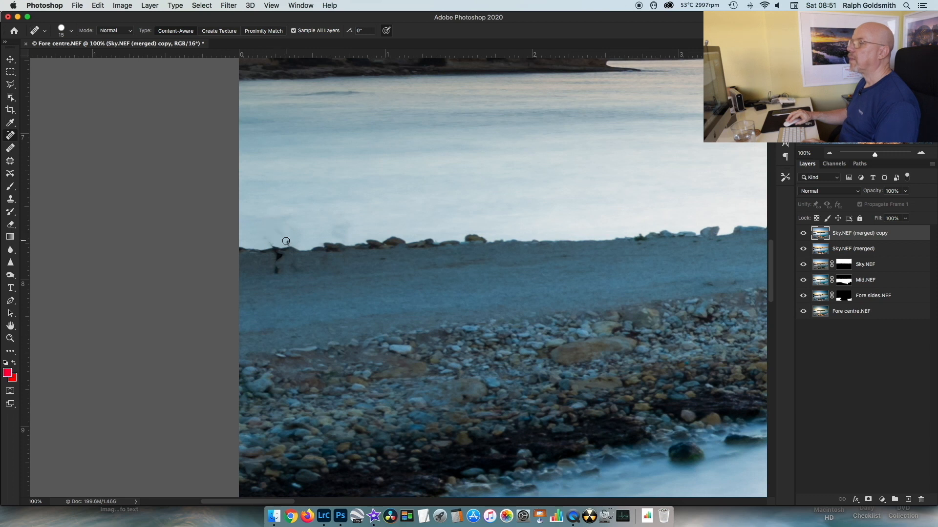
pyautogui.moveTo(274, 257)
pyautogui.mouseDown()
pyautogui.moveTo(290, 256)
pyautogui.moveTo(282, 263)
pyautogui.mouseUp()
pyautogui.moveTo(281, 259); pyautogui.dragTo(282, 258)
# - Clone clean water over the leftover marks above the path where the figure stood, using a 40 px Clone Stamp
pyautogui.click(11, 202)
pyautogui.press('[')
pyautogui.press('[')
pyautogui.press('[')
pyautogui.press('[')
pyautogui.press('[')
pyautogui.press('[')
pyautogui.press('[')
pyautogui.press('[')
pyautogui.press('[')
pyautogui.press('[')
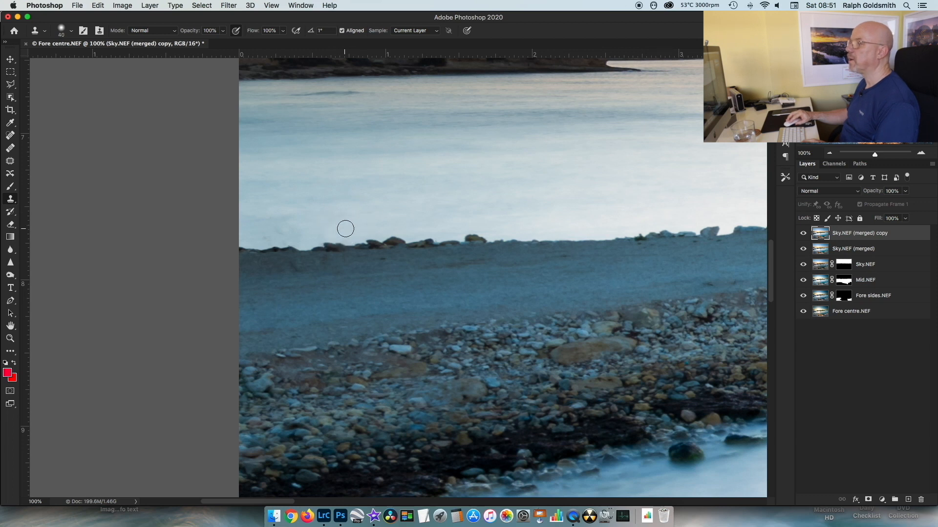
pyautogui.keyDown('alt'); pyautogui.click(307, 228); pyautogui.keyUp('alt')
pyautogui.moveTo(317, 230)
pyautogui.mouseDown()
pyautogui.moveTo(337, 230)
pyautogui.moveTo(267, 234)
pyautogui.mouseUp()
pyautogui.keyDown('alt'); pyautogui.click(306, 225); pyautogui.keyUp('alt')
pyautogui.keyDown('alt'); pyautogui.click(313, 228); pyautogui.keyUp('alt')
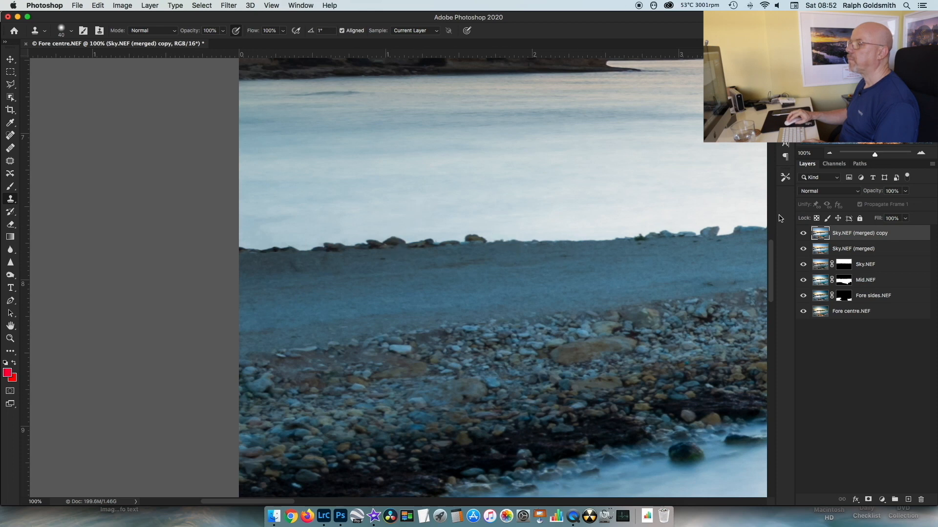
# - Examine the shoreline, headland and pavilion at 100% zoom for other distractions, ending with the whole image in view
pyautogui.press('space')
pyautogui.moveTo(575, 270); pyautogui.dragTo(377, 299)
pyautogui.moveTo(570, 266); pyautogui.dragTo(343, 280)
pyautogui.moveTo(534, 261); pyautogui.dragTo(419, 315)
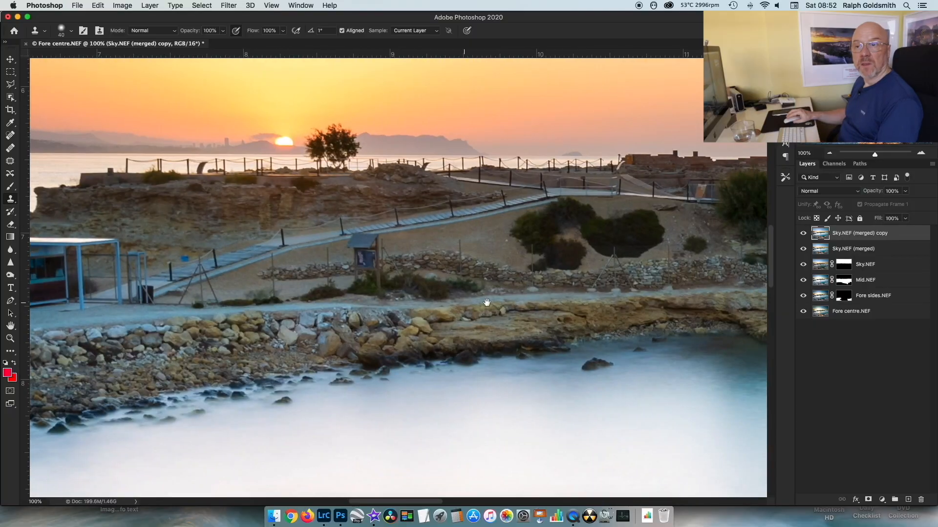
pyautogui.moveTo(487, 302); pyautogui.dragTo(247, 304)
pyautogui.moveTo(486, 314); pyautogui.dragTo(244, 303)
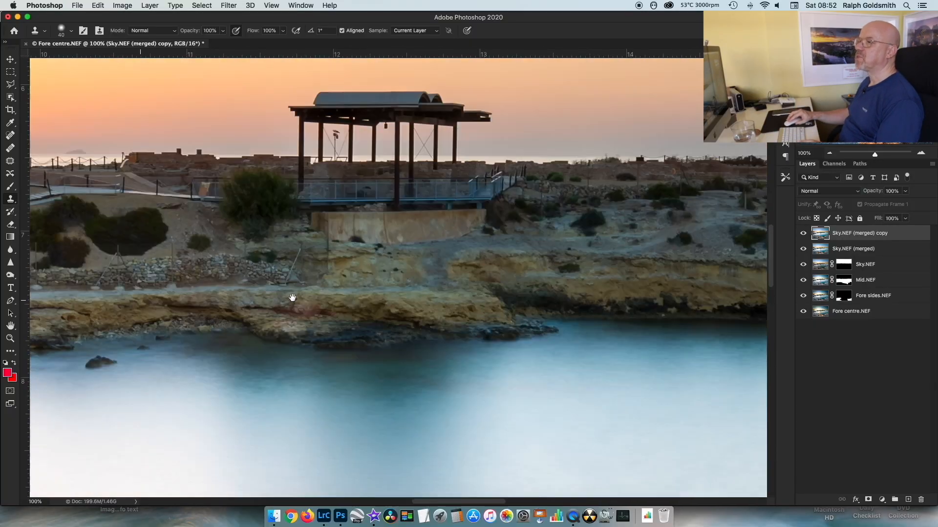
pyautogui.moveTo(445, 302); pyautogui.dragTo(269, 302)
pyautogui.press('super+0')
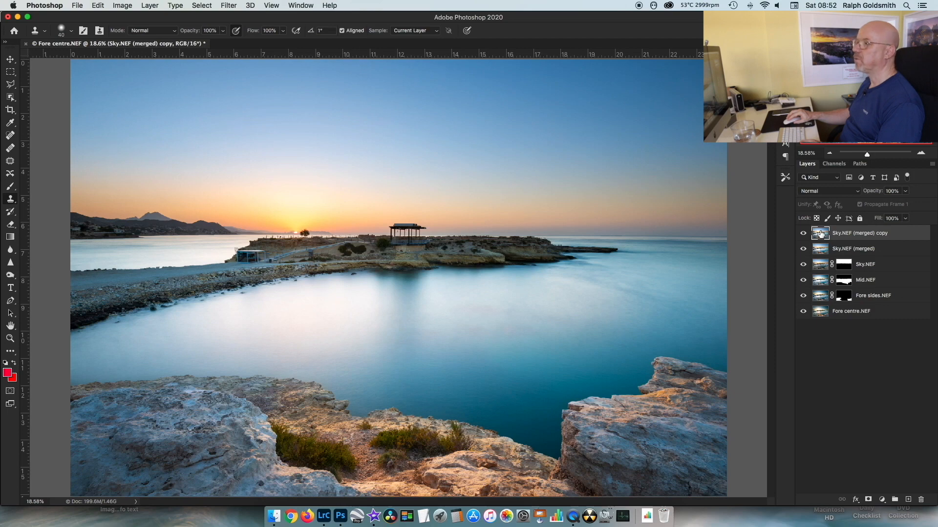
# - Select the waterfront houses at the image's left edge with a rectangular marquee and copy them to a new layer
pyautogui.press('super+1')
pyautogui.moveTo(337, 219); pyautogui.dragTo(514, 283)
pyautogui.moveTo(152, 193); pyautogui.dragTo(592, 340)
pyautogui.moveTo(351, 289); pyautogui.dragTo(618, 293)
pyautogui.moveTo(299, 283); pyautogui.dragTo(673, 292)
pyautogui.moveTo(344, 291); pyautogui.dragTo(636, 282)
pyautogui.moveTo(408, 268); pyautogui.dragTo(384, 282)
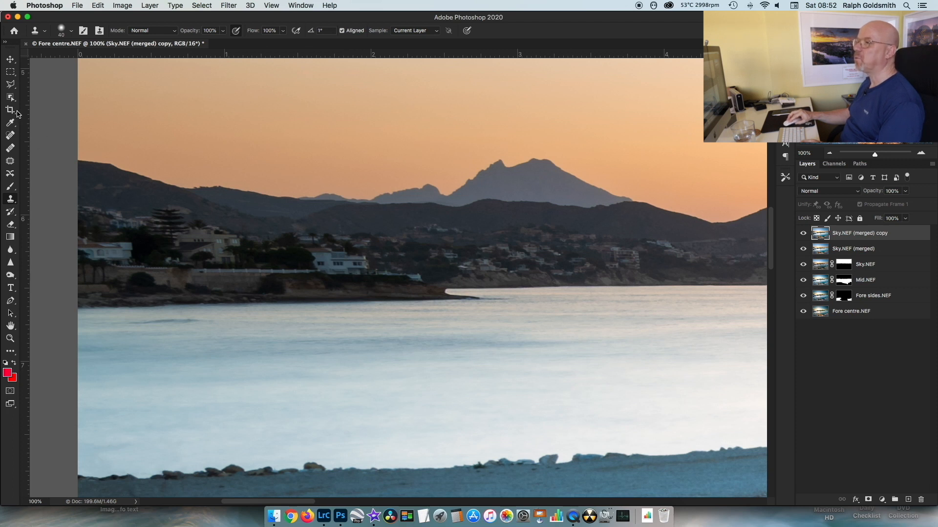
pyautogui.click(10, 72)
pyautogui.press('s')
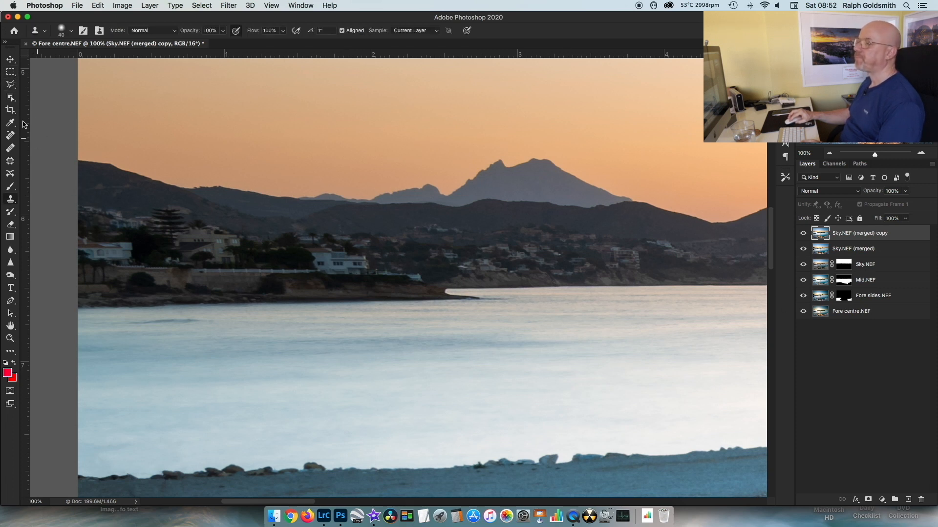
pyautogui.click(11, 72)
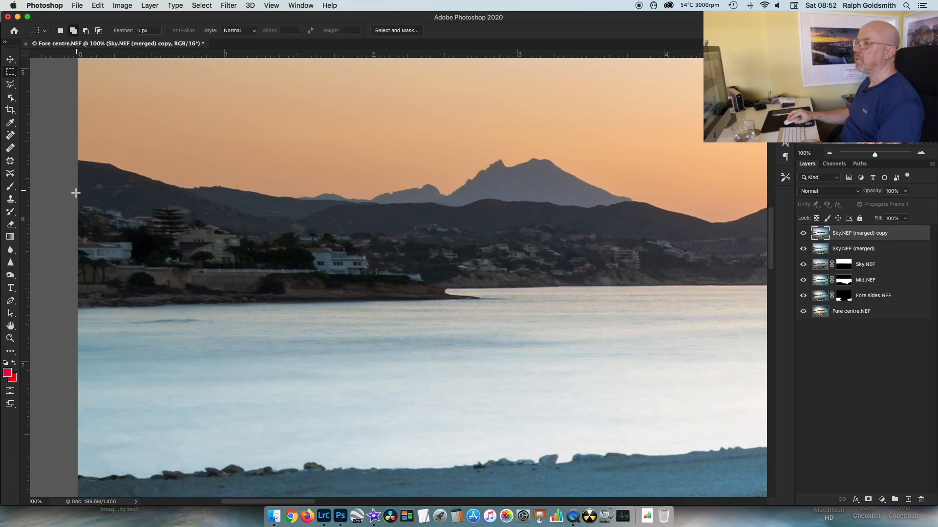
pyautogui.moveTo(75, 195); pyautogui.dragTo(439, 298)
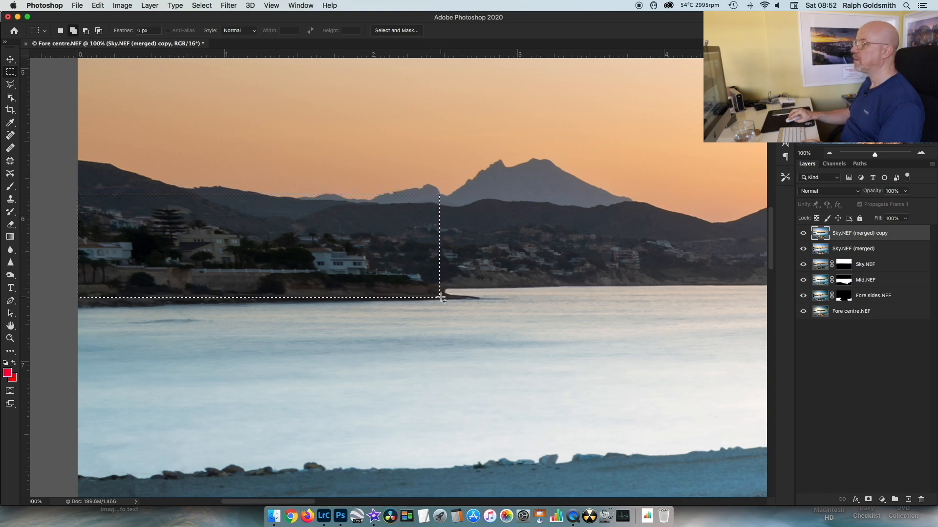
pyautogui.press('super+j')
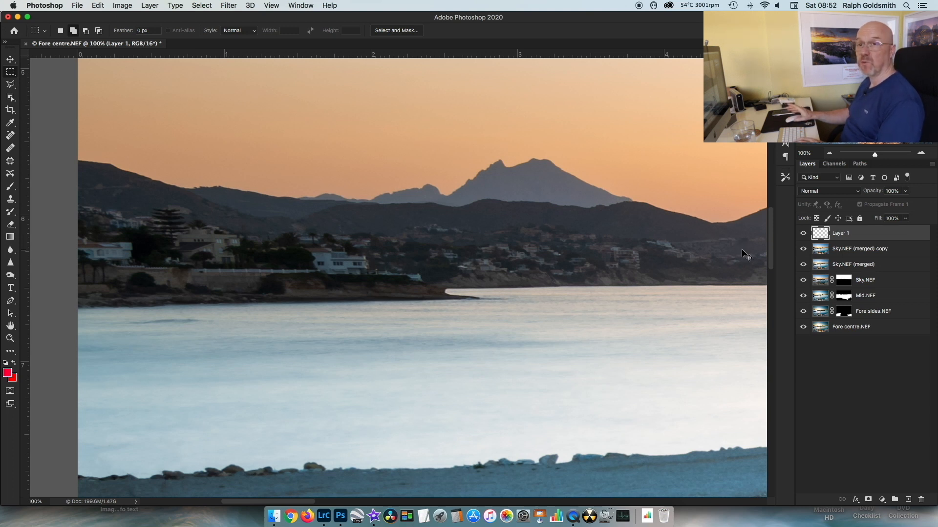
# - Straighten the leaning houses by transforming their layer, pulling the lower left corner past the image edge and nudging the lower right corner
pyautogui.press('super+t')
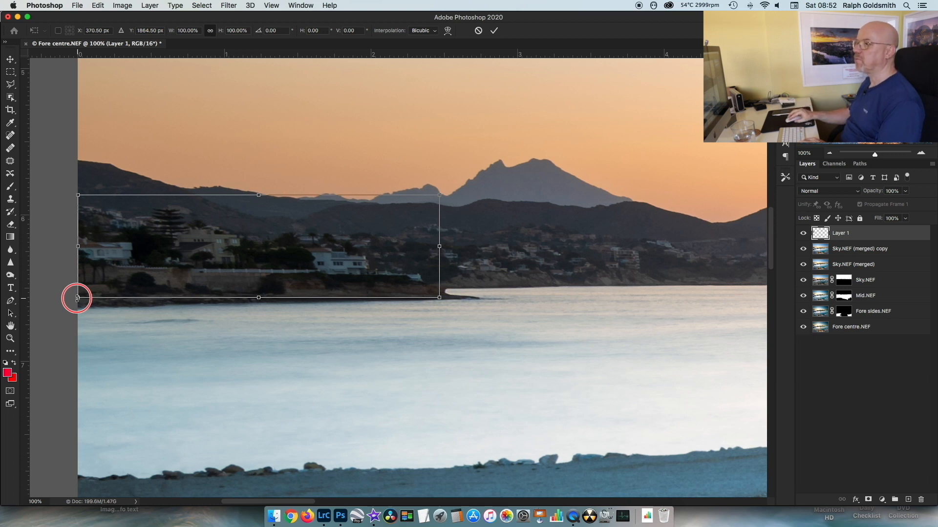
pyautogui.moveTo(77, 298); pyautogui.dragTo(66, 298)
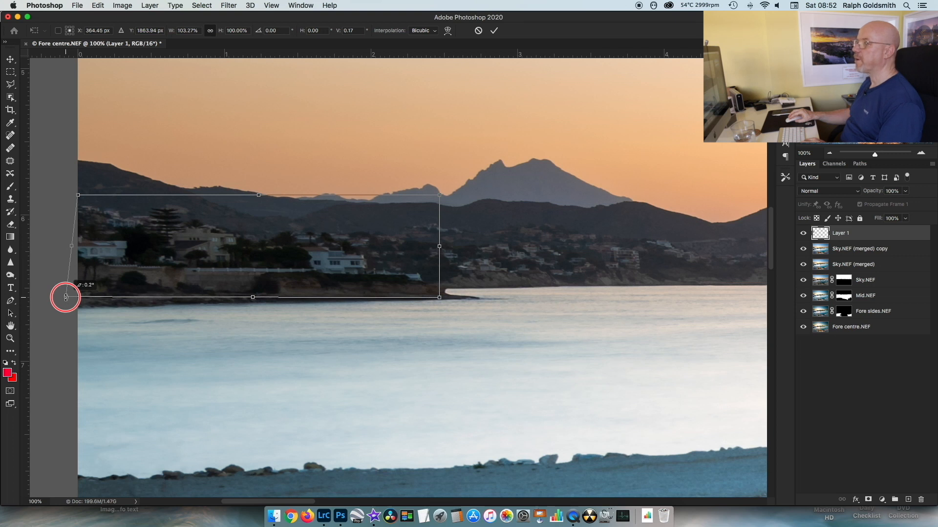
pyautogui.moveTo(65, 297); pyautogui.dragTo(62, 299)
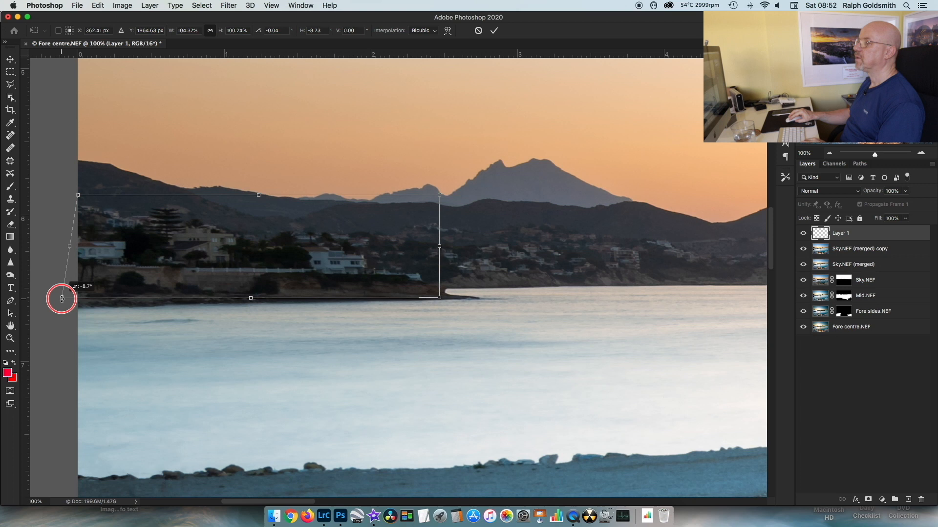
pyautogui.moveTo(62, 298); pyautogui.dragTo(62, 299)
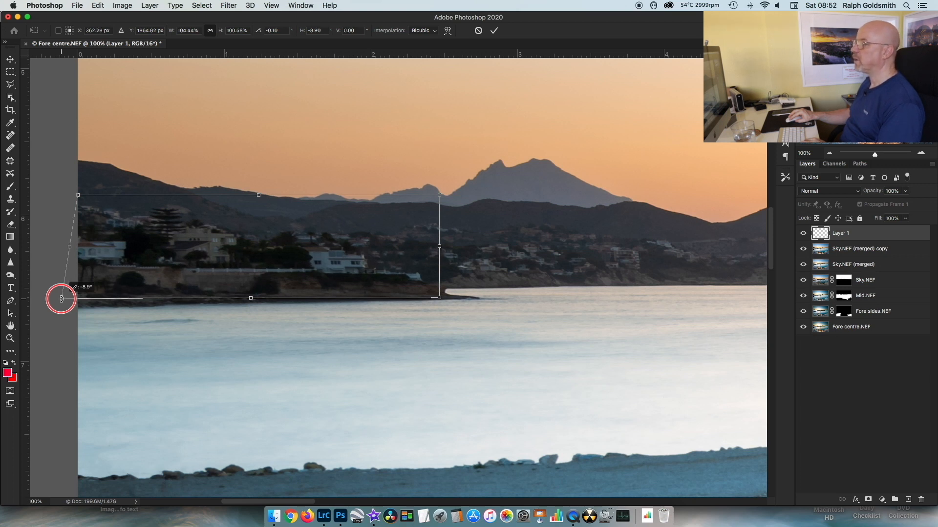
pyautogui.moveTo(62, 299); pyautogui.dragTo(60, 298)
pyautogui.moveTo(437, 297); pyautogui.dragTo(438, 297)
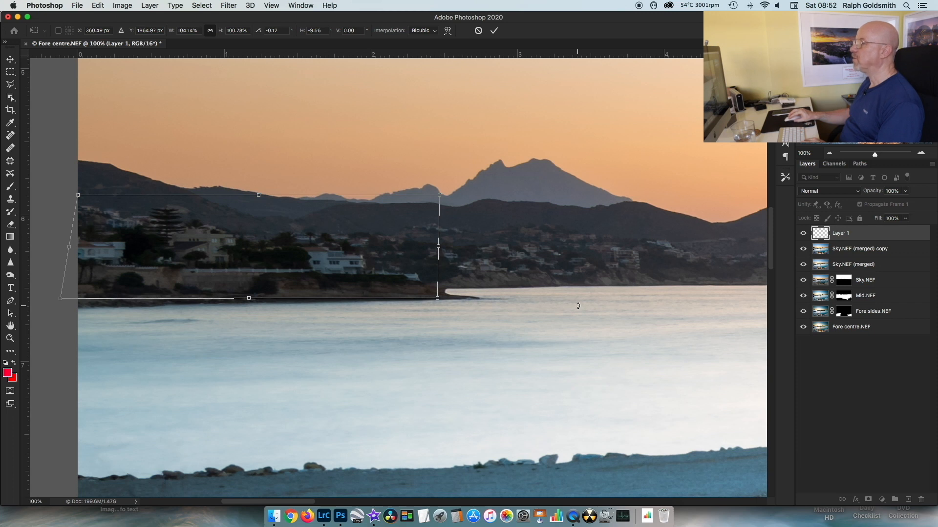
pyautogui.moveTo(438, 298); pyautogui.dragTo(442, 298)
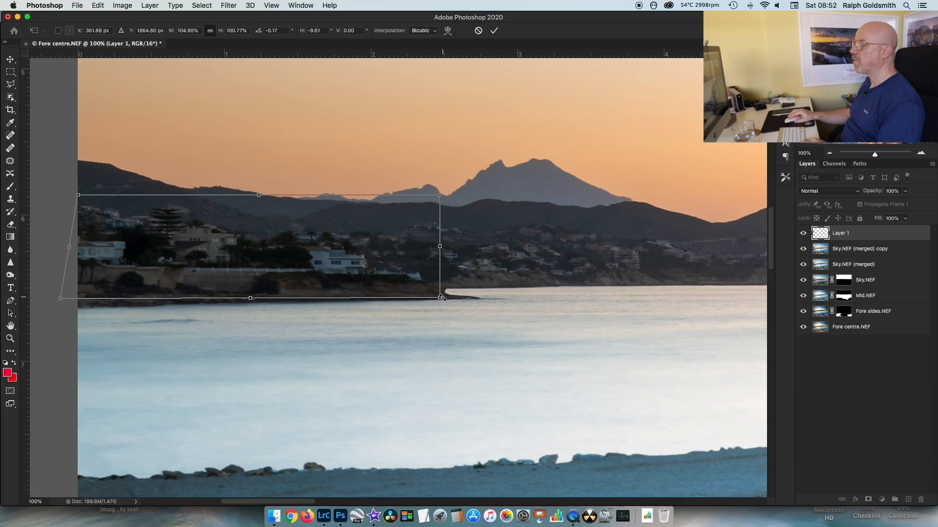
pyautogui.press('Return')
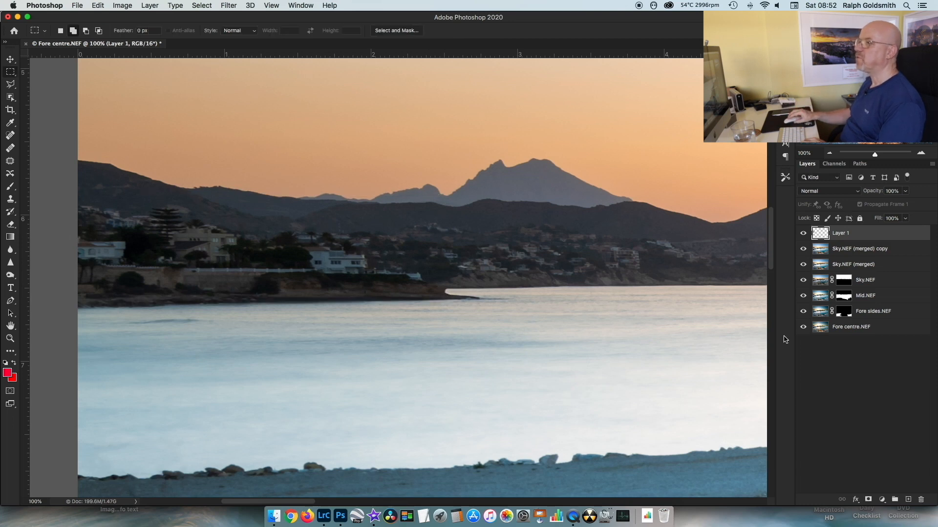
# - Examine the blue-framed kiosk, the path and the hills across the bay at 100% zoom
pyautogui.moveTo(551, 294); pyautogui.dragTo(343, 294)
pyautogui.moveTo(584, 310); pyautogui.dragTo(381, 138)
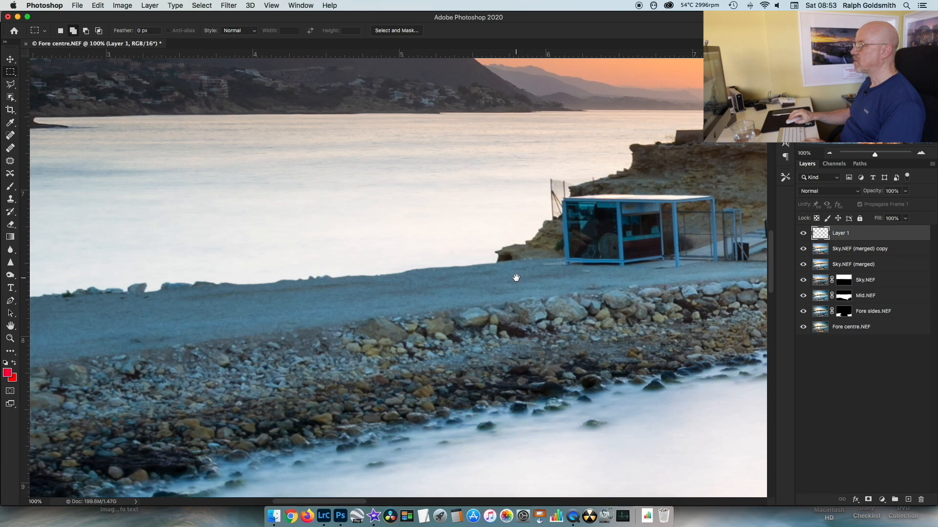
pyautogui.moveTo(515, 279); pyautogui.dragTo(483, 316)
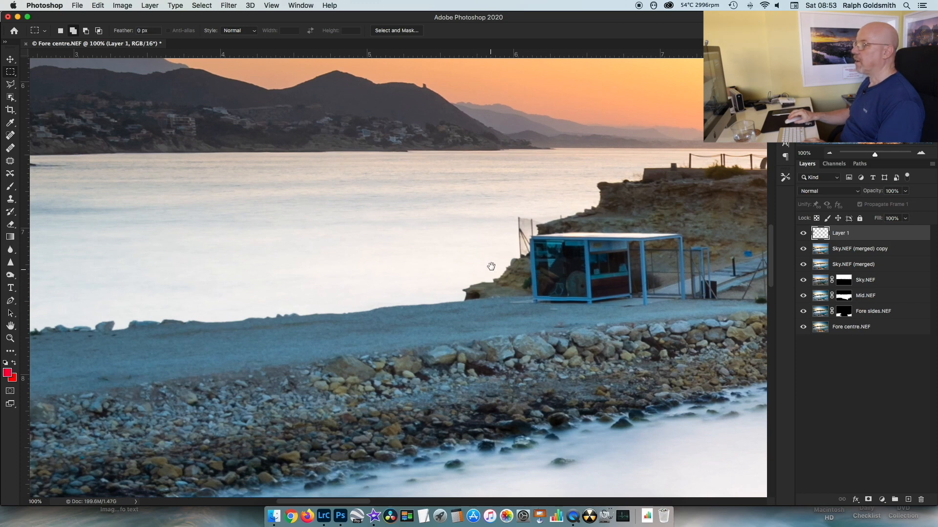
pyautogui.moveTo(493, 272); pyautogui.dragTo(570, 339)
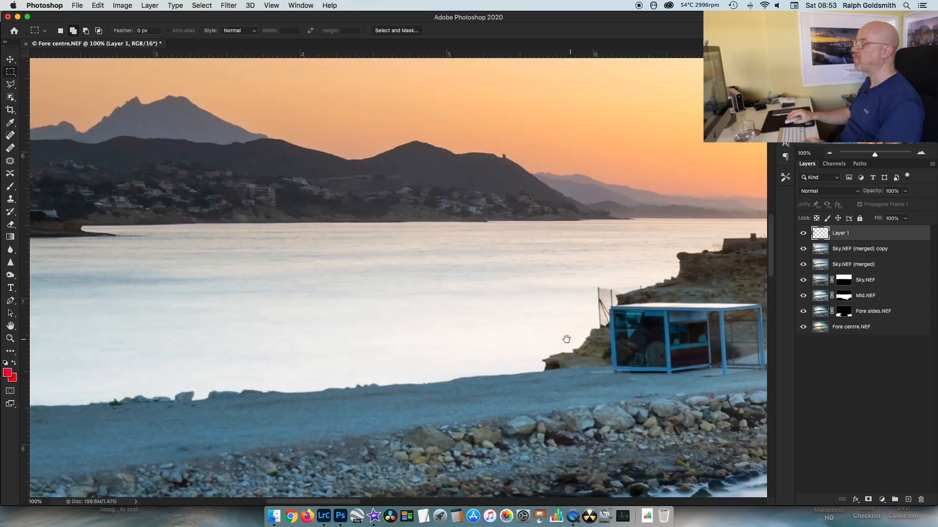
# - Add a white layer mask to the straightened waterfront houses layer
pyautogui.moveTo(423, 288); pyautogui.dragTo(584, 323)
pyautogui.moveTo(429, 332); pyautogui.dragTo(616, 333)
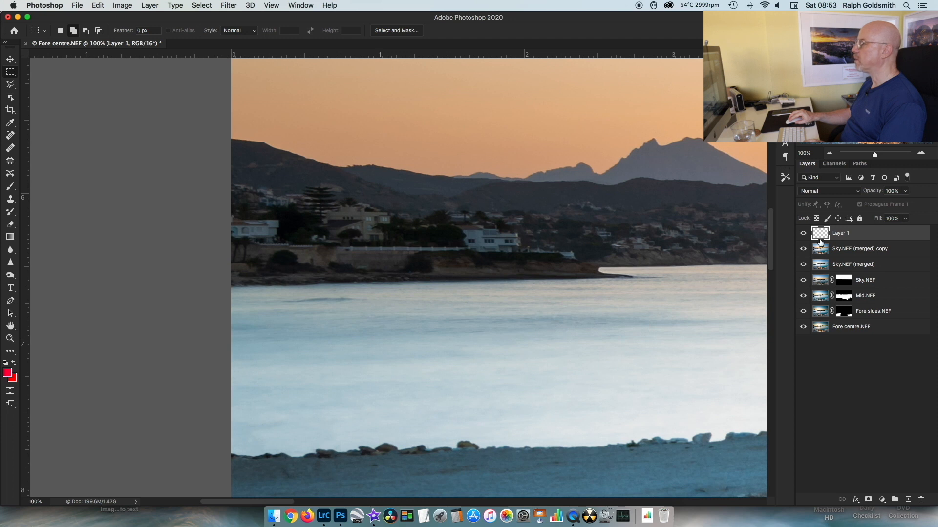
pyautogui.click(868, 500)
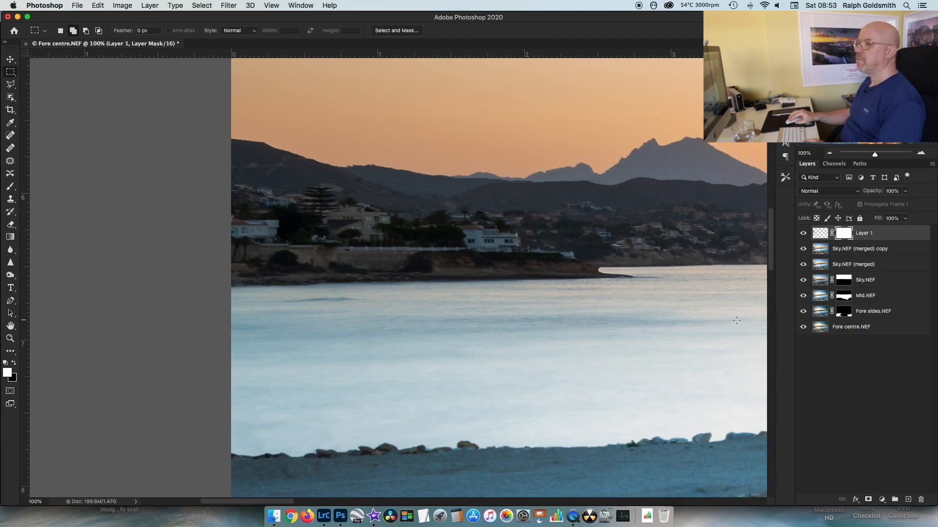
# - Set up the Brush tool with black as the foreground colour and a size of 80 for the houses layer's mask
pyautogui.press('b')
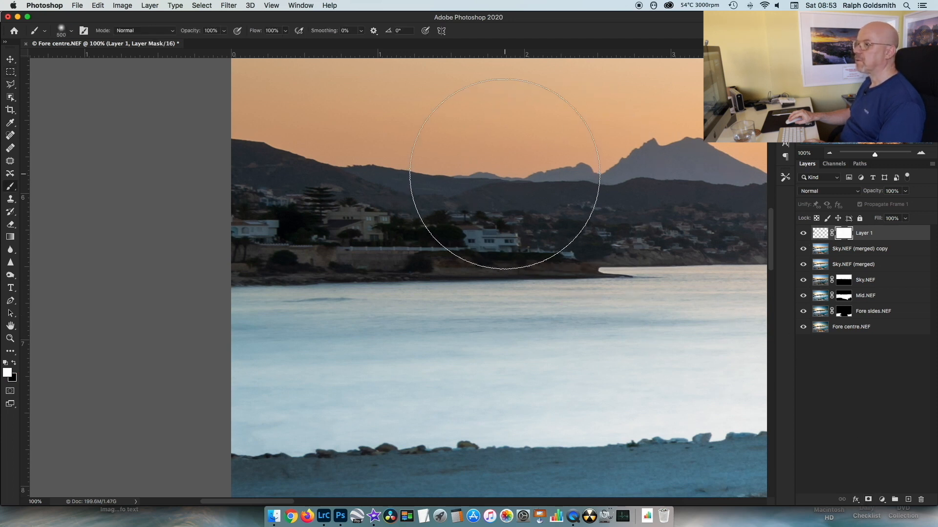
pyautogui.press('x')
pyautogui.press('[')
pyautogui.press('[')
pyautogui.press('[')
pyautogui.press('[')
pyautogui.press('[')
pyautogui.press('[')
pyautogui.press('[')
pyautogui.press('[')
pyautogui.press('[')
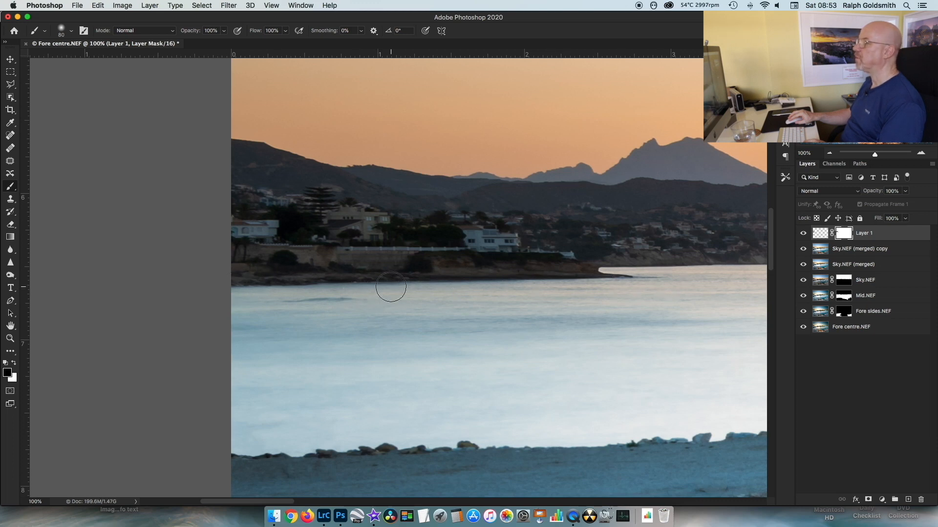
# - Deselect the layers and flatten the whole image into a single layer
pyautogui.press('super+0')
pyautogui.click(871, 404)
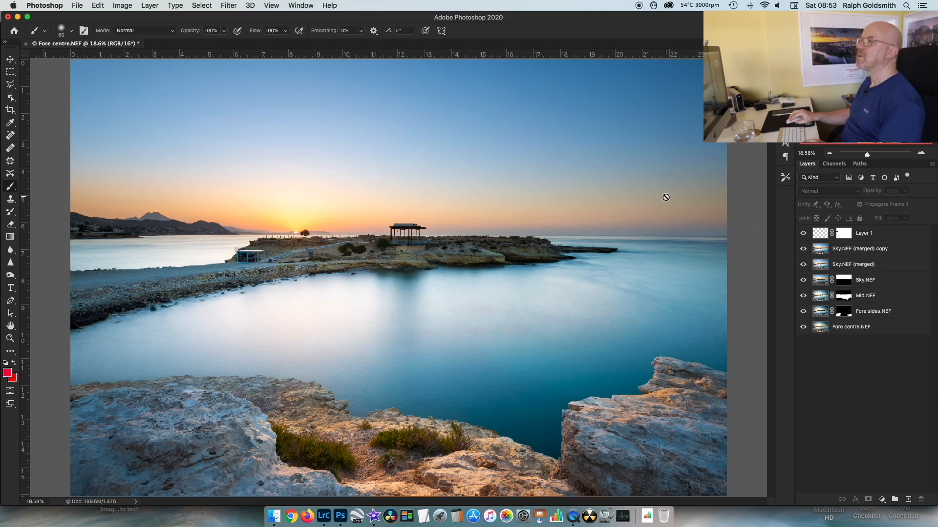
pyautogui.click(149, 5)
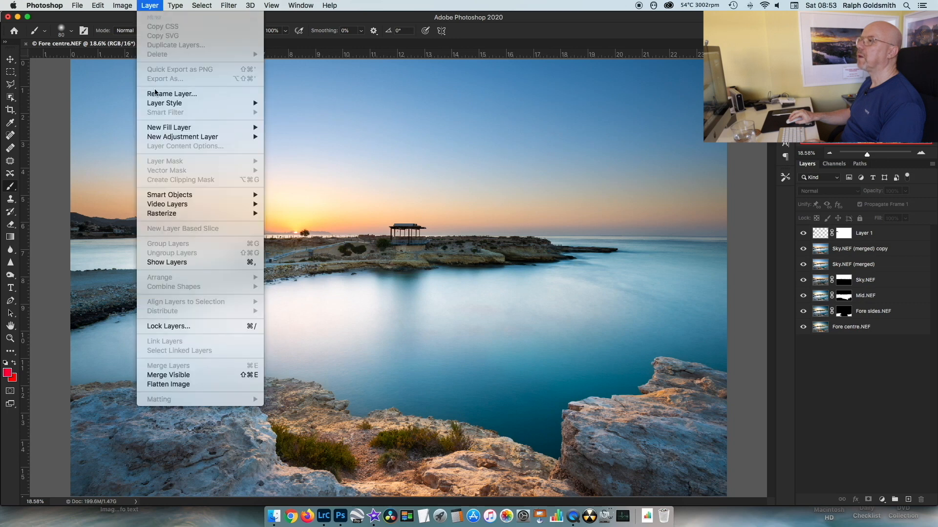
pyautogui.click(198, 385)
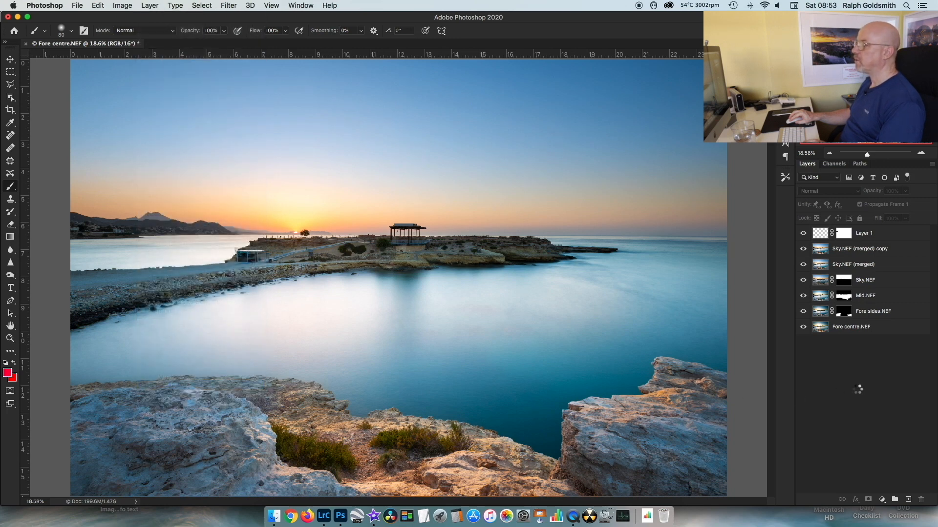